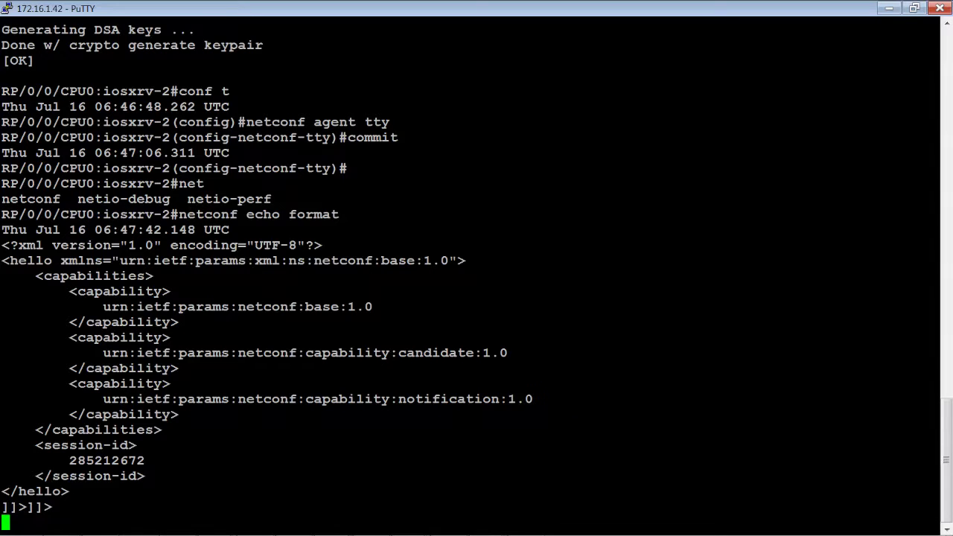
Exit netconf echo format on iosxrv-2, back to the RP/0/0/CPU0:iosxrv-2# prompt.
key("Return")
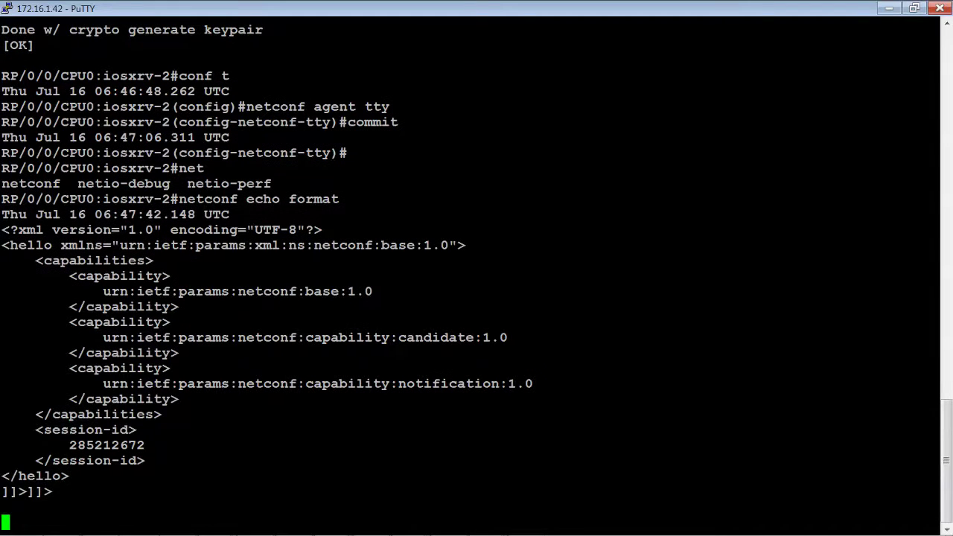
key("ctrl+c")
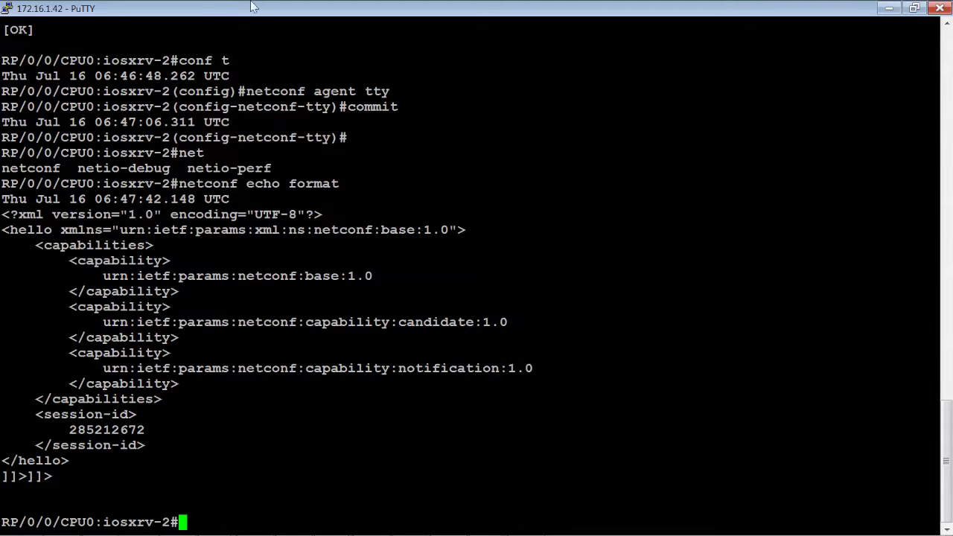
mouse_move(503, 526)
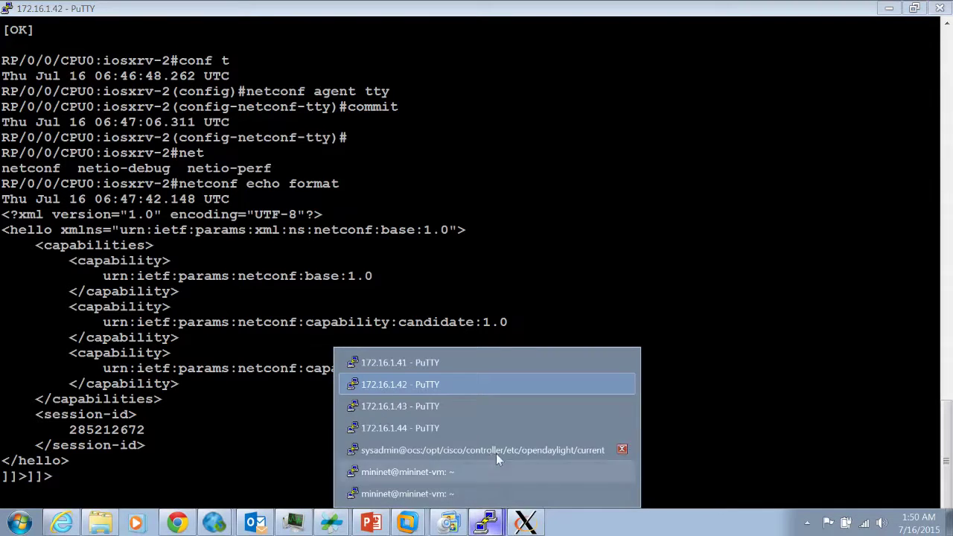
Run 'crypto key generate dsa' on iosxrv-3 (172.16.1.43), then minimize its terminal.
left_click(491, 405)
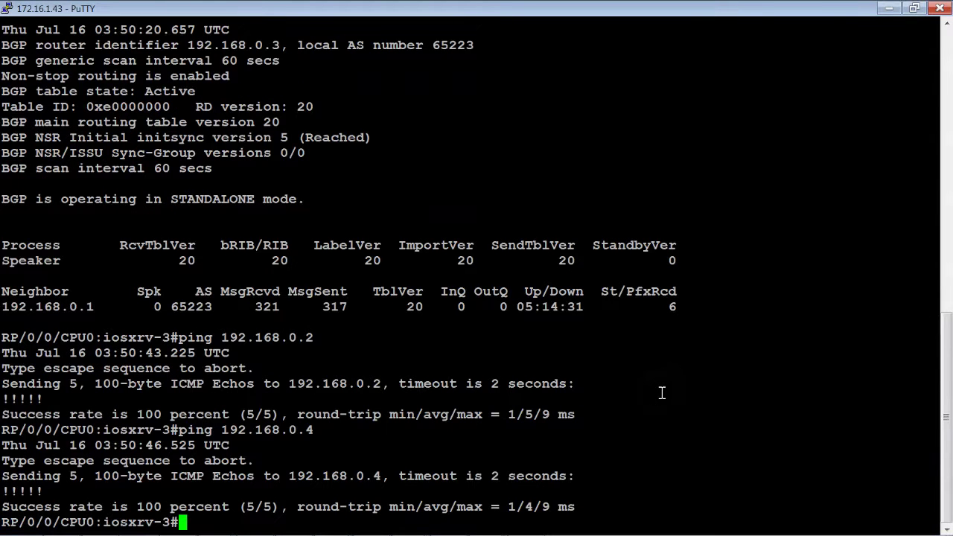
key("Return")
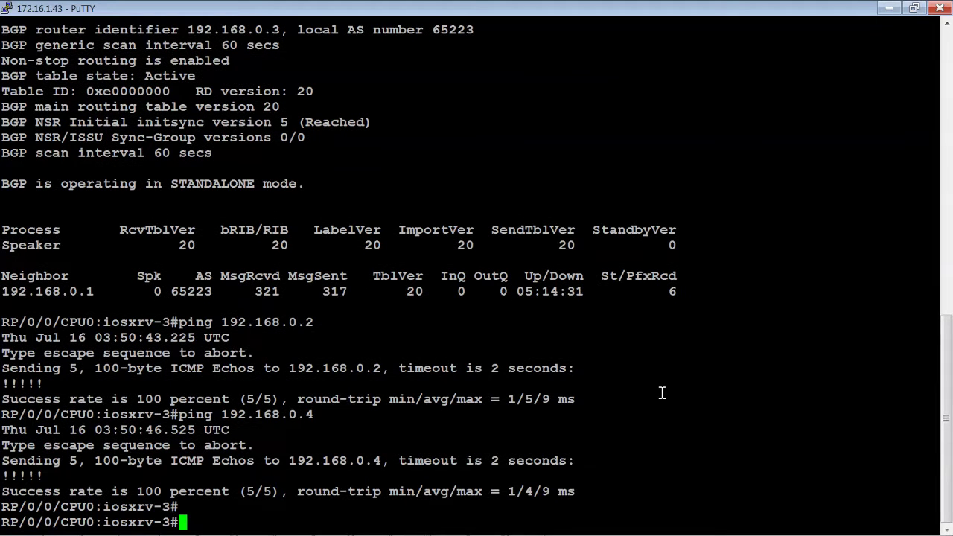
type("crypto ")
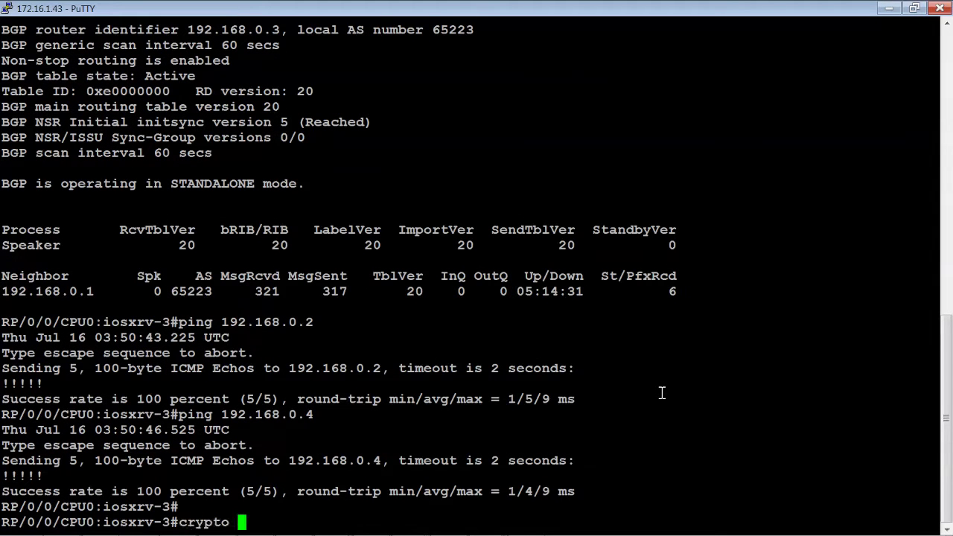
type("key generate ")
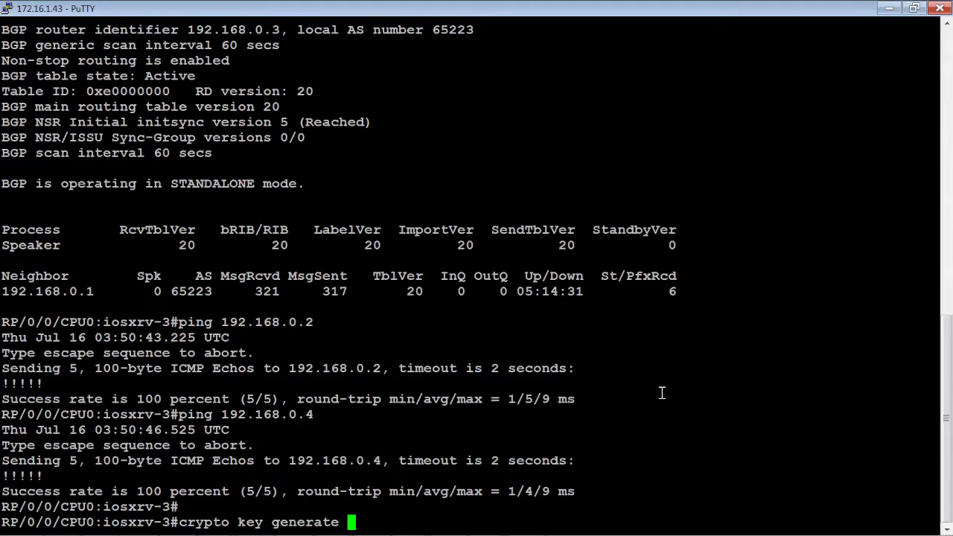
type("dsa")
key("Return")
key("Return")
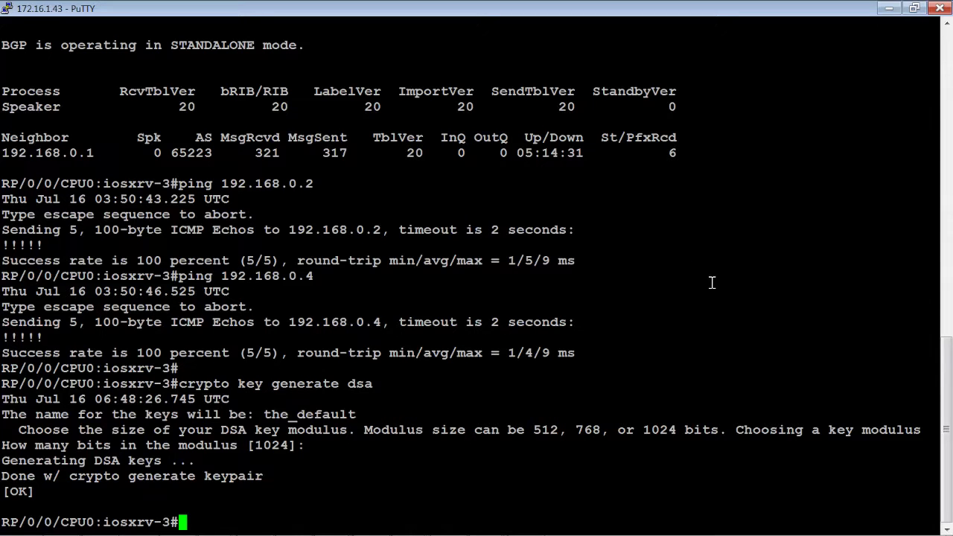
left_click(890, 9)
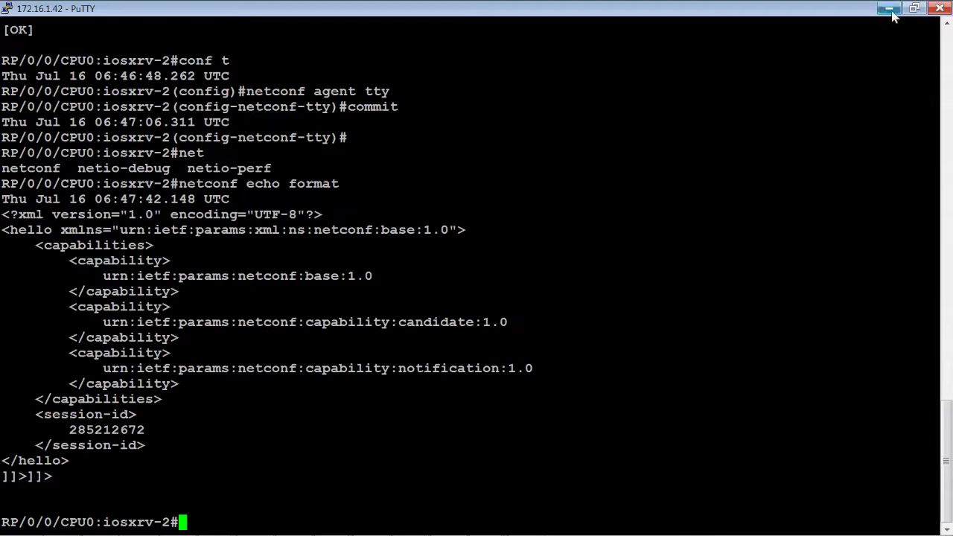
Launch MG-SOFT NetConf Browser from the desktop and dismiss the No license key notice.
left_click(889, 9)
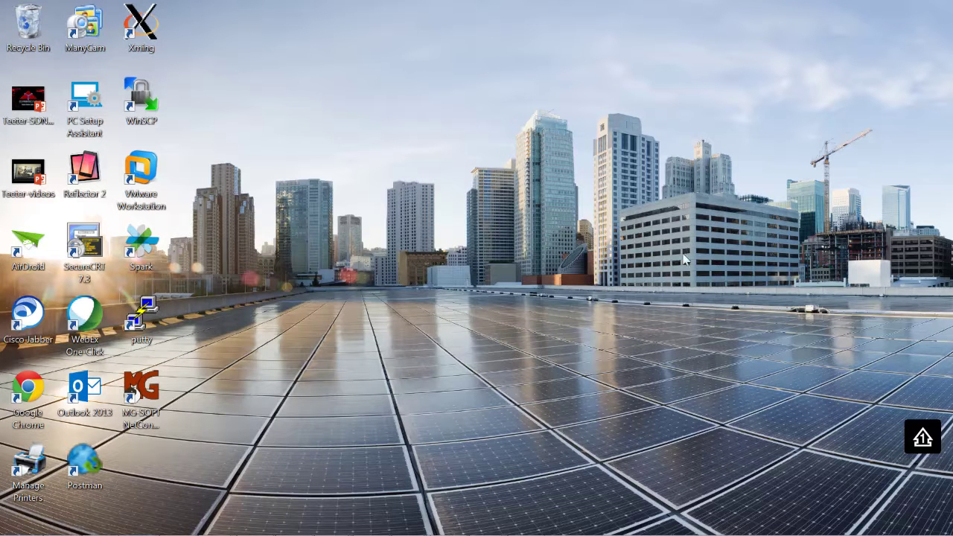
double_click(142, 391)
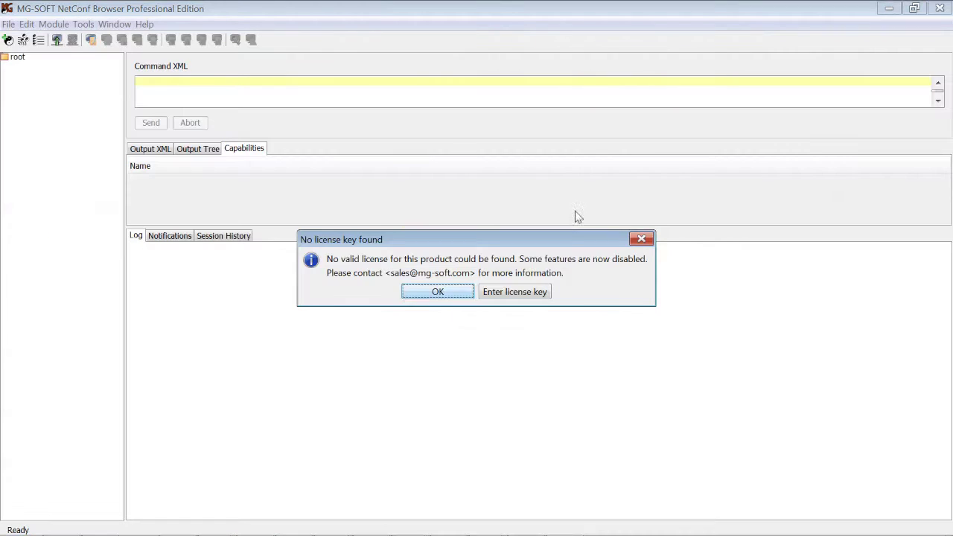
left_click(438, 292)
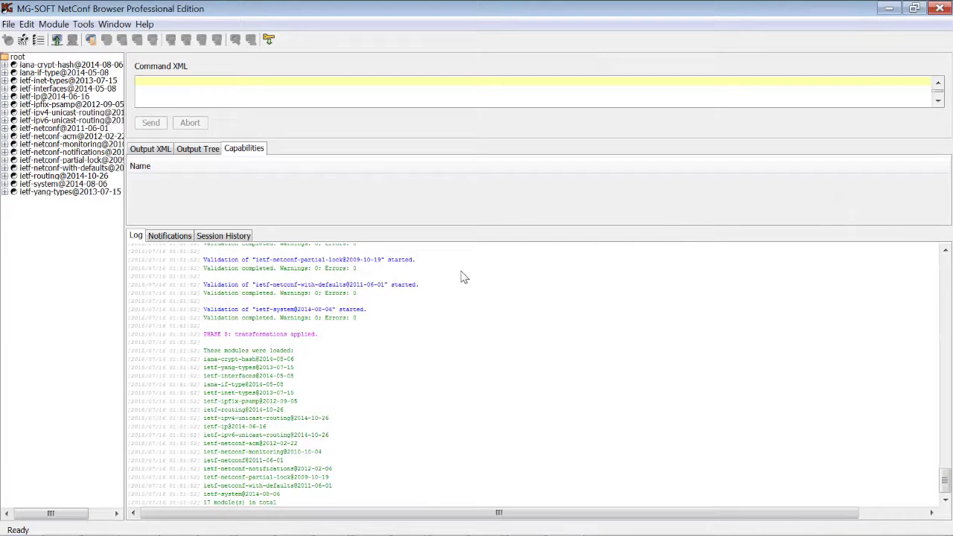
Connect to host 172.16.1.43 over NETCONF, accepting its host key and logging in with the password.
left_click(8, 24)
left_click(33, 40)
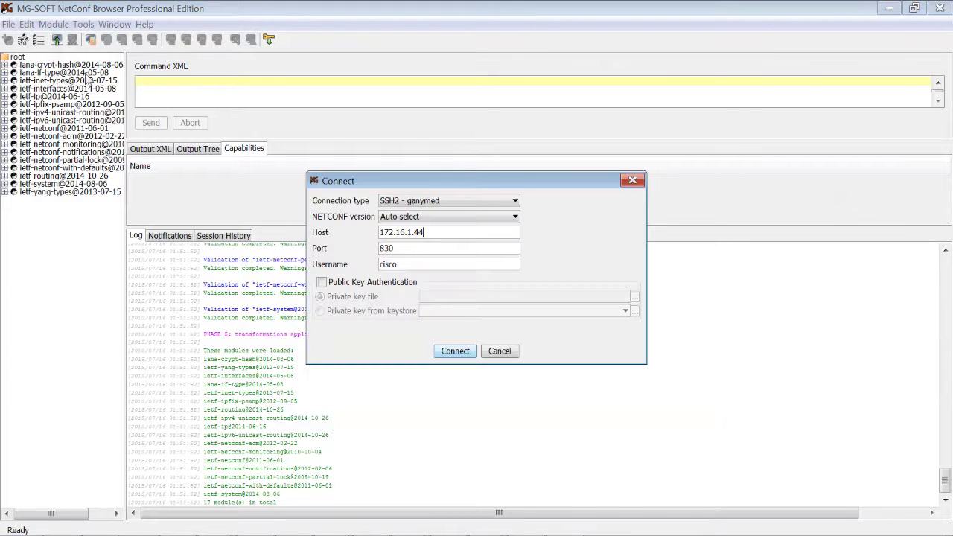
key("BackSpace")
type("3")
left_click(455, 353)
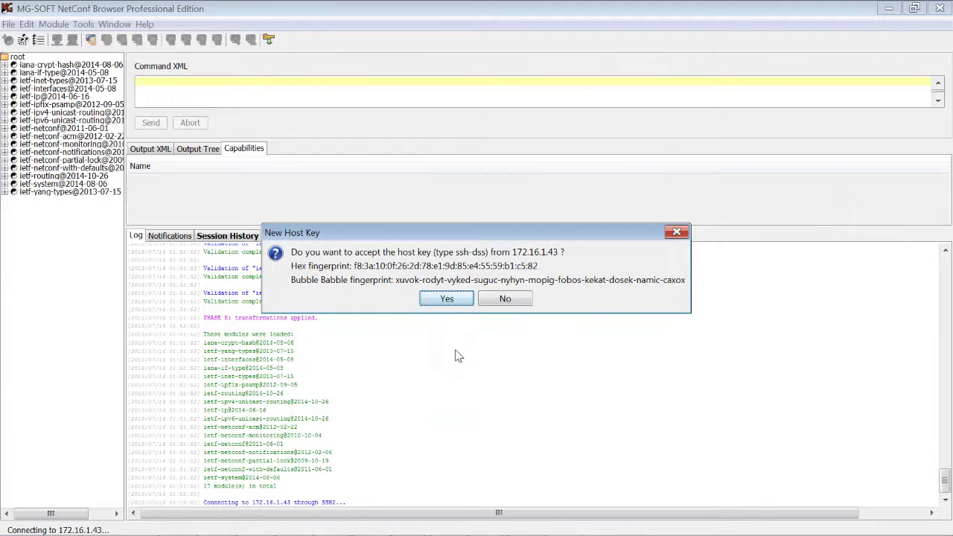
left_click(447, 299)
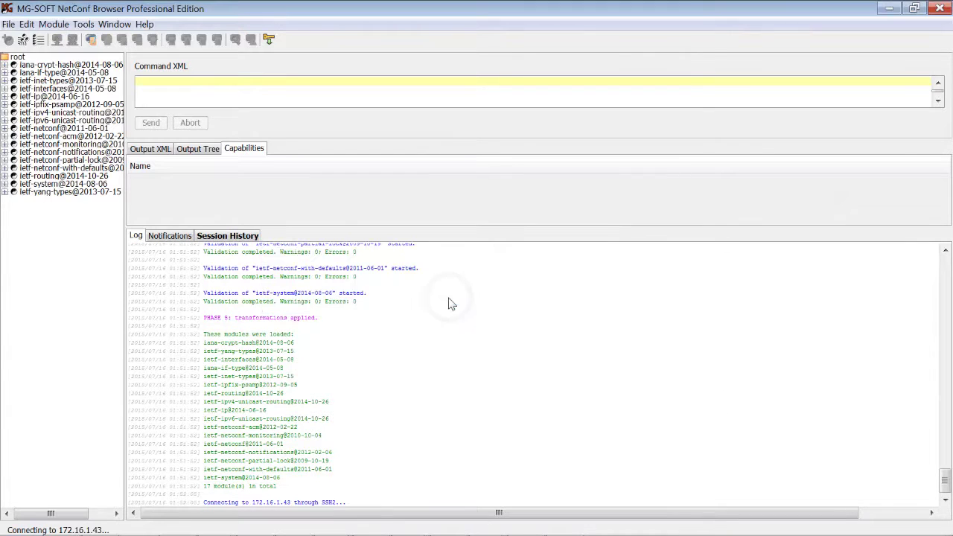
type("cisco")
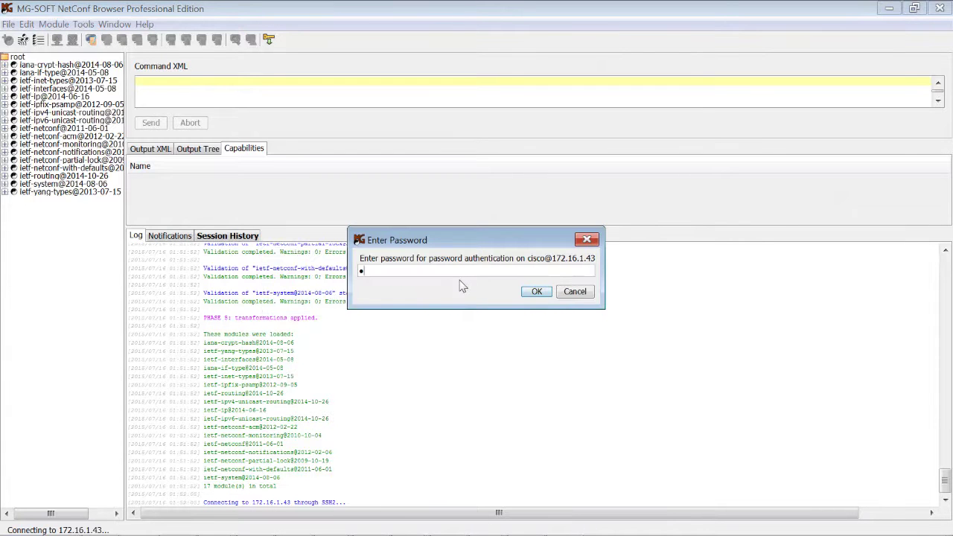
left_click(535, 291)
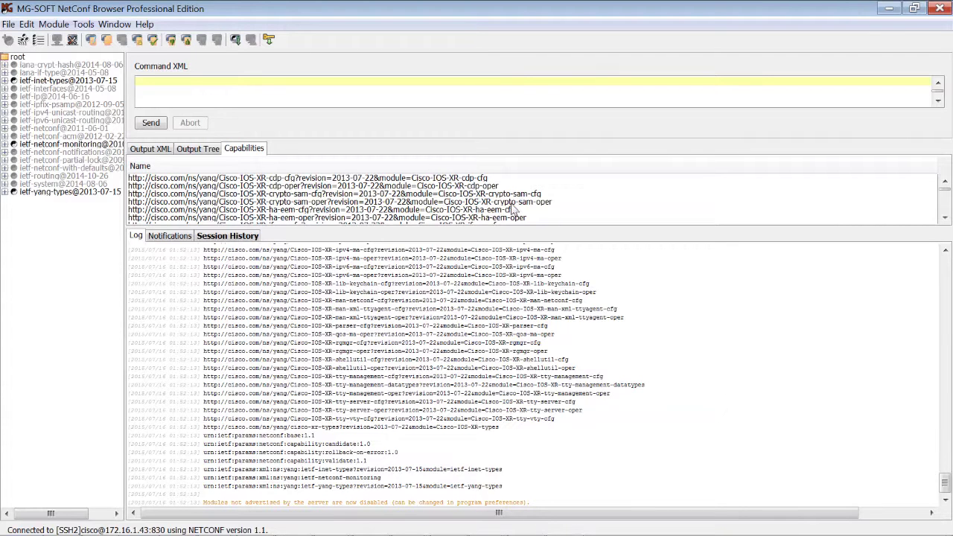
Scroll up through the Capabilities list of the router's advertised YANG modules.
left_click(945, 218)
left_click(944, 217)
left_click(945, 217)
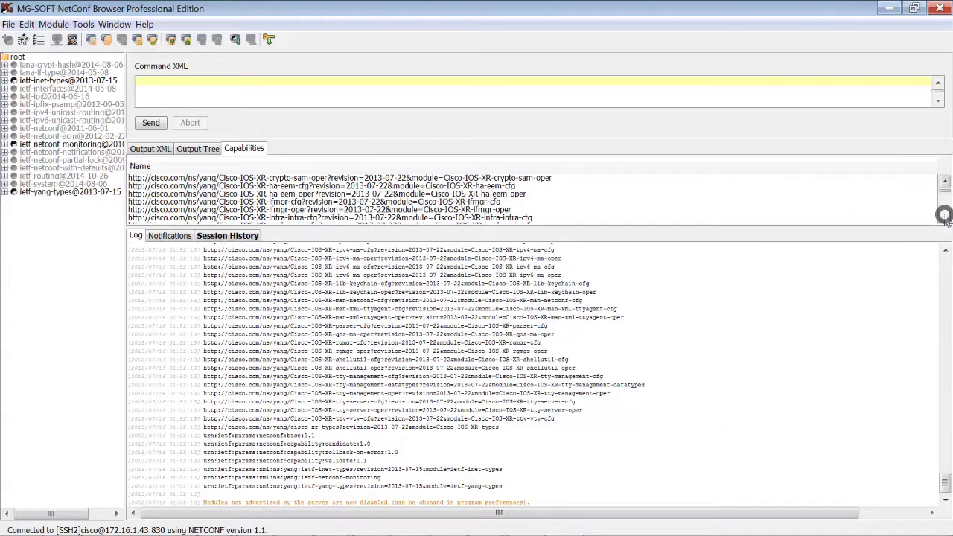
left_click(944, 217)
left_click(945, 217)
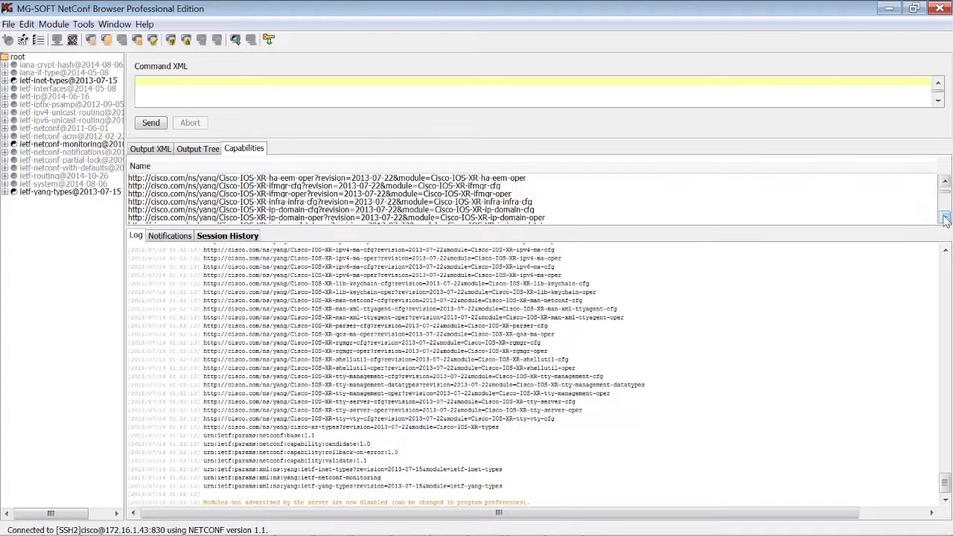
left_click(944, 217)
left_click(944, 217)
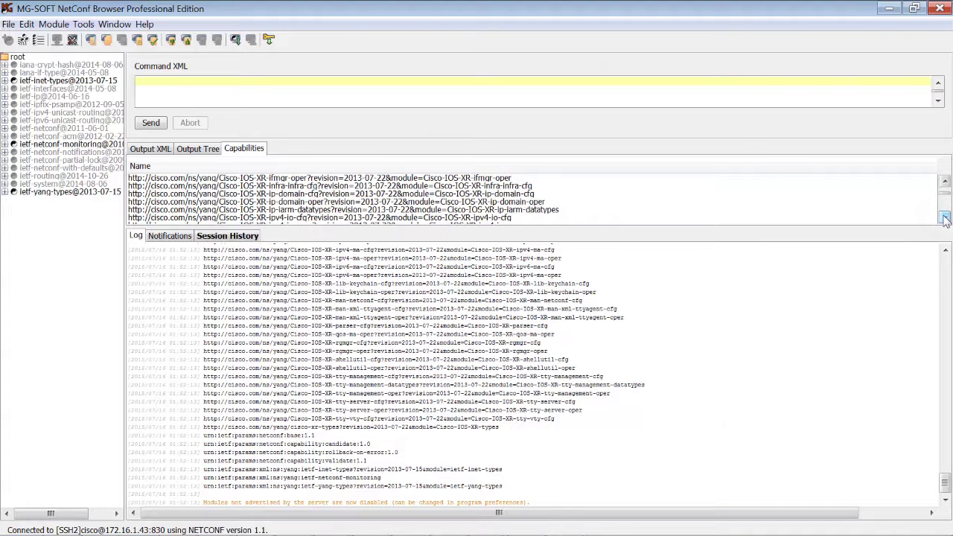
left_click(944, 217)
left_click(944, 218)
left_click(944, 217)
left_click(944, 218)
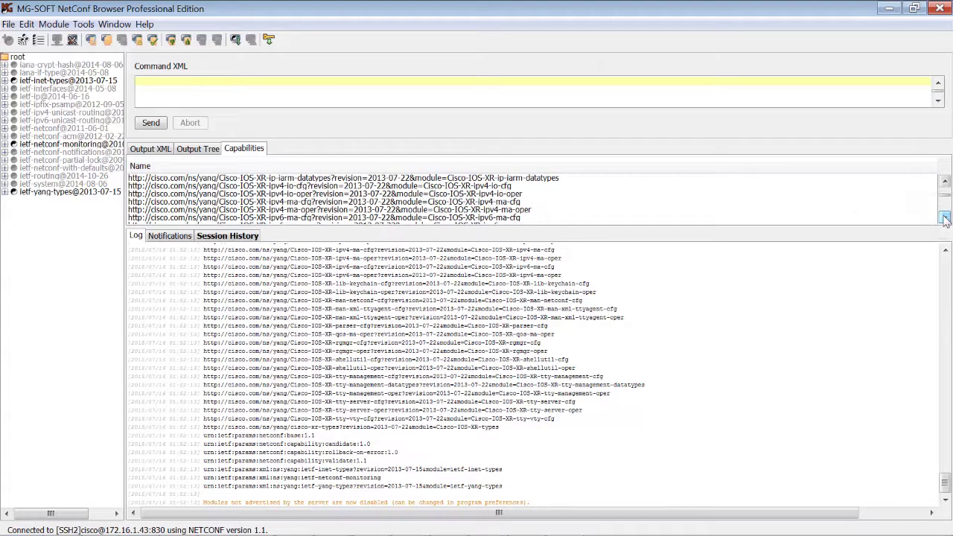
left_click(944, 218)
left_click(944, 217)
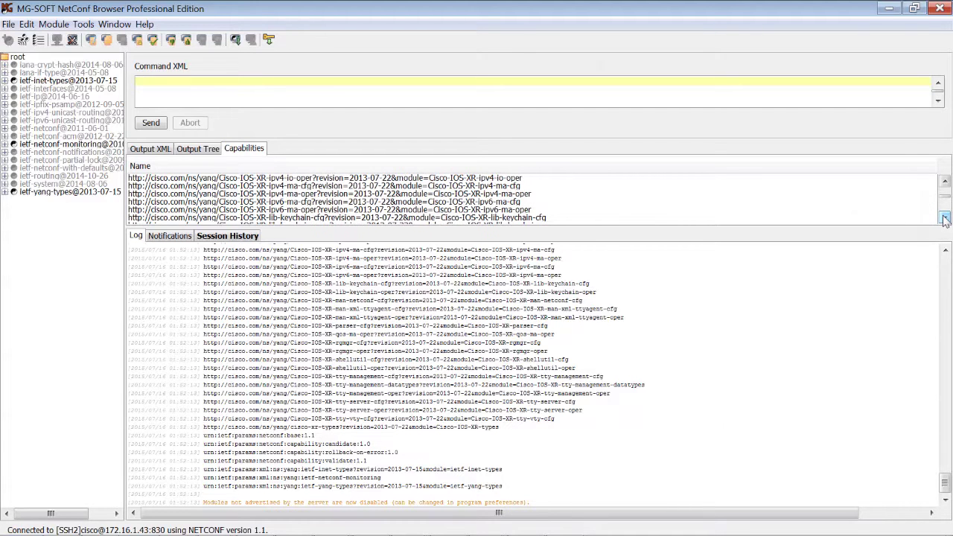
left_click(945, 218)
left_click(944, 218)
left_click(944, 217)
left_click(944, 218)
left_click(945, 217)
left_click(945, 217)
left_click(944, 218)
left_click(944, 218)
left_click(944, 217)
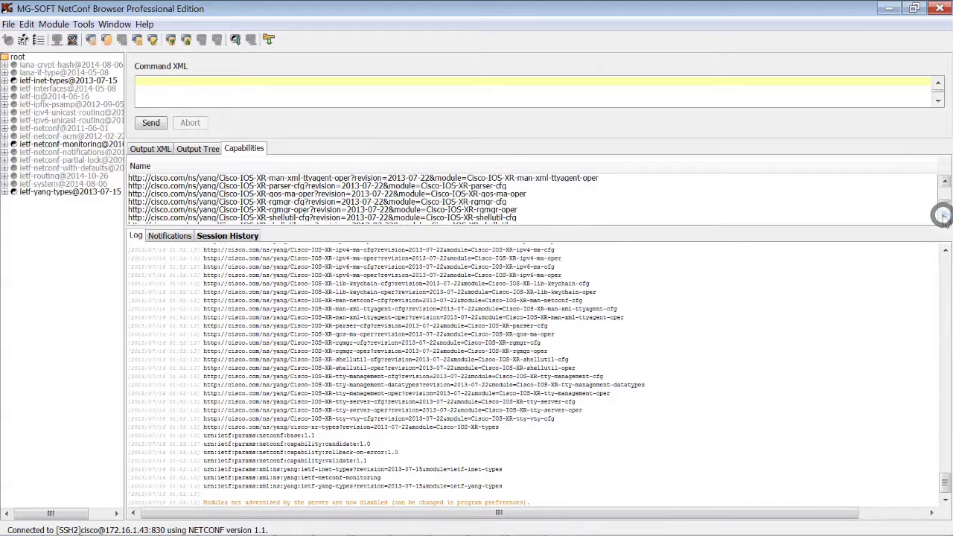
left_click(944, 217)
left_click(944, 218)
left_click(945, 217)
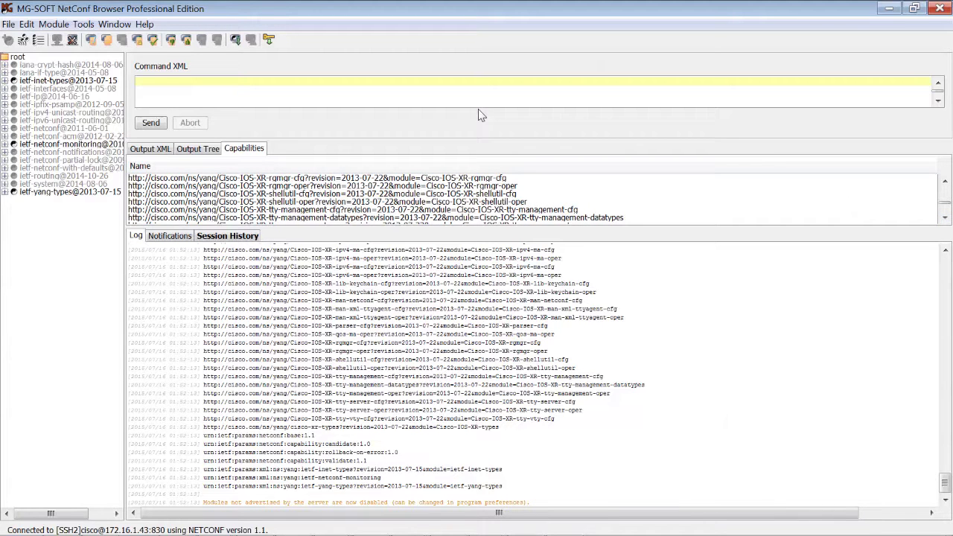
Finish browsing the capabilities and bring up the 172.16.1.41 PuTTY session.
left_click(943, 218)
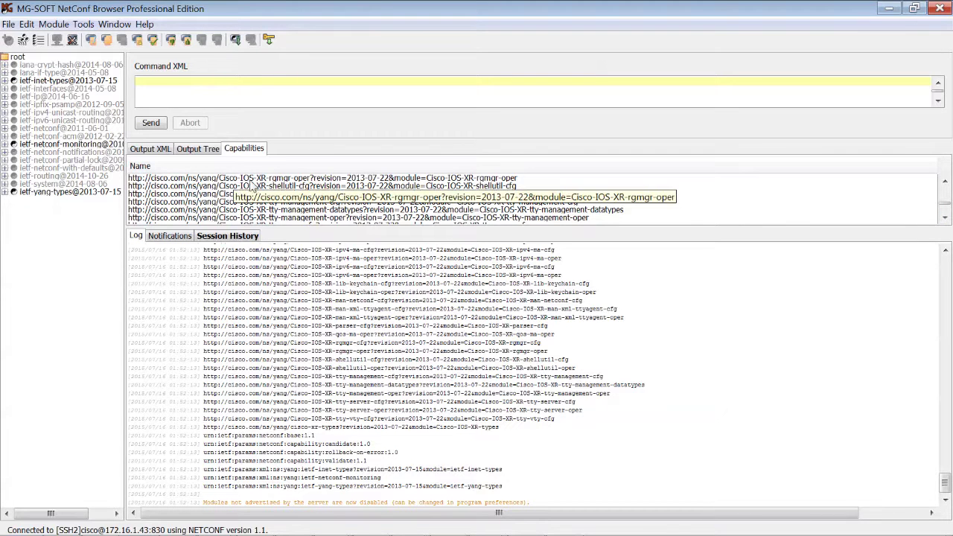
scroll(943, 217, "down", 3)
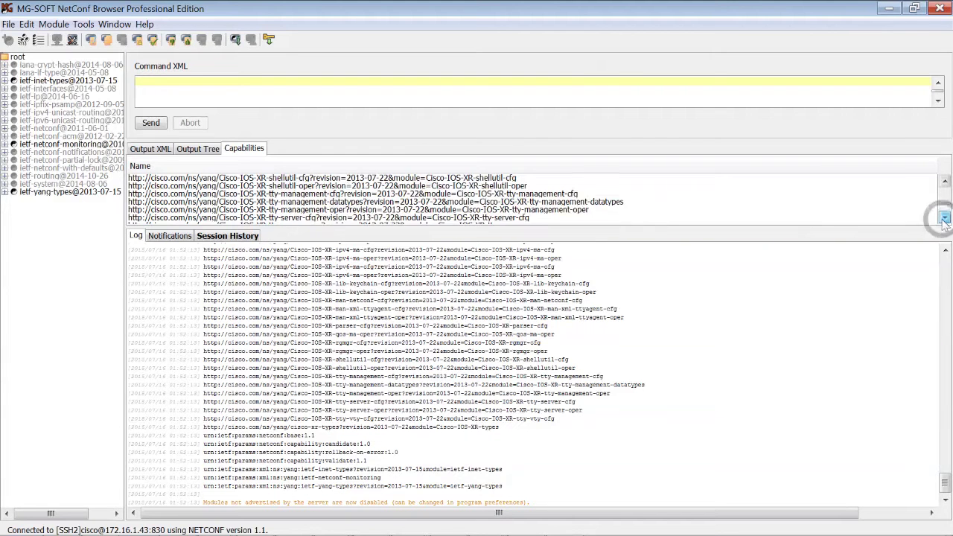
left_click(944, 218)
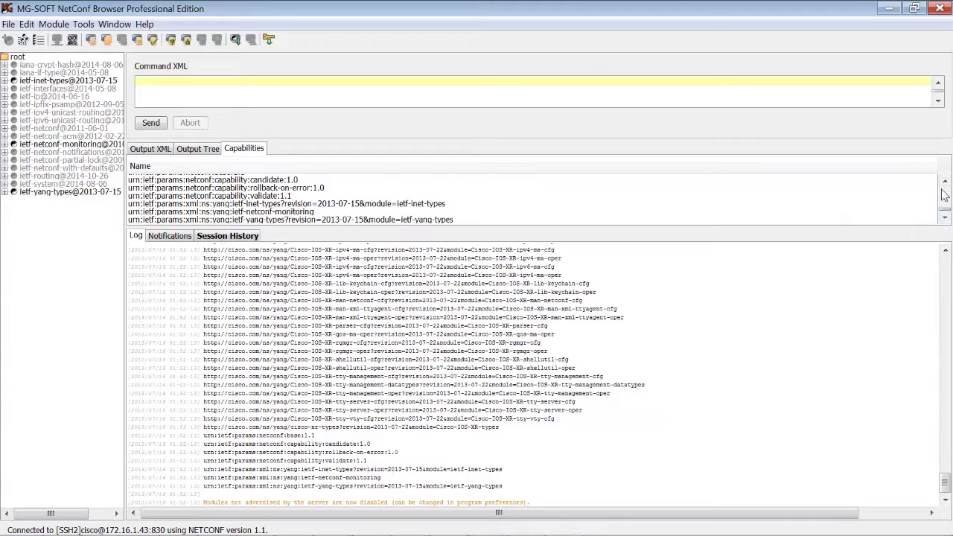
left_click(943, 183)
left_click_drag(943, 187, 943, 187)
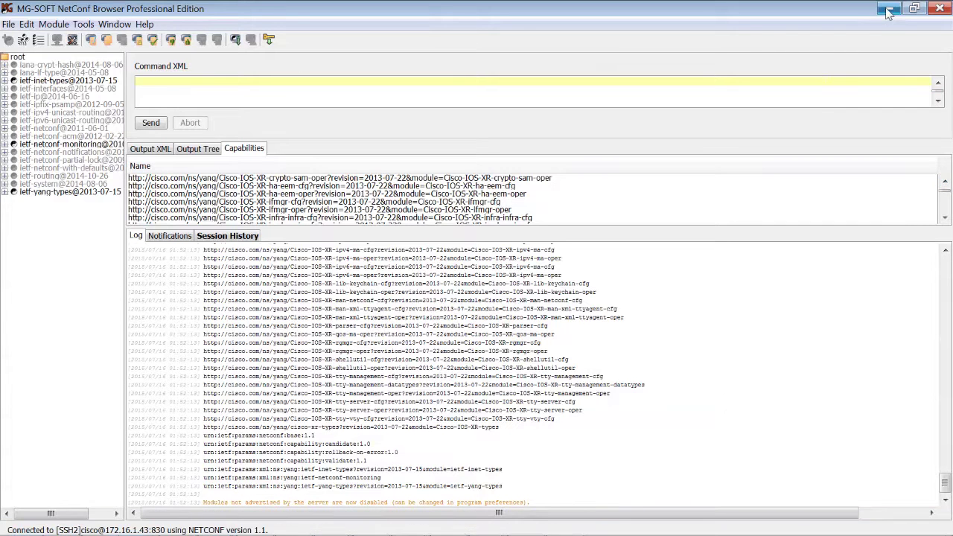
mouse_move(487, 526)
left_click(480, 365)
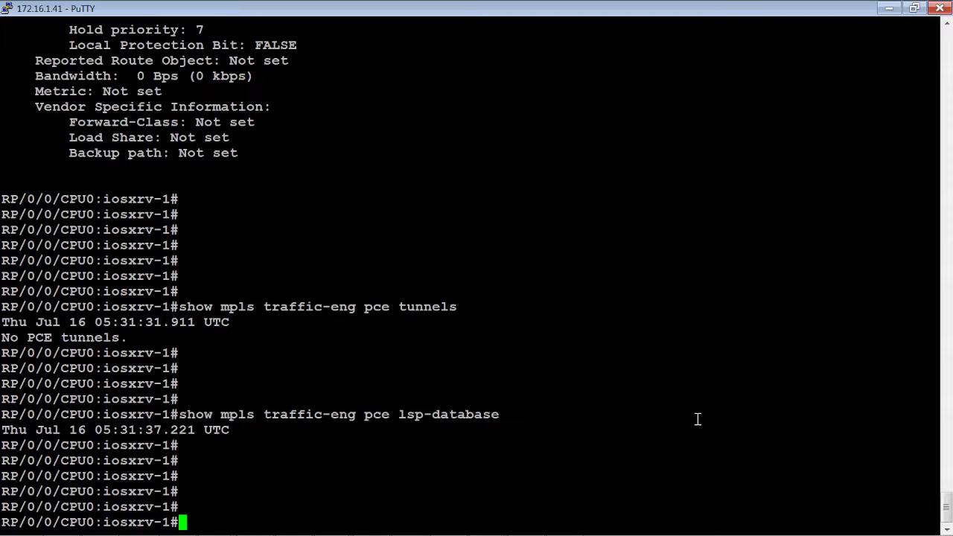
Run 'crypto key generate dsa' on iosxrv-1, accepting the default 1024-bit modulus.
type("cry")
key("Tab")
type("key d")
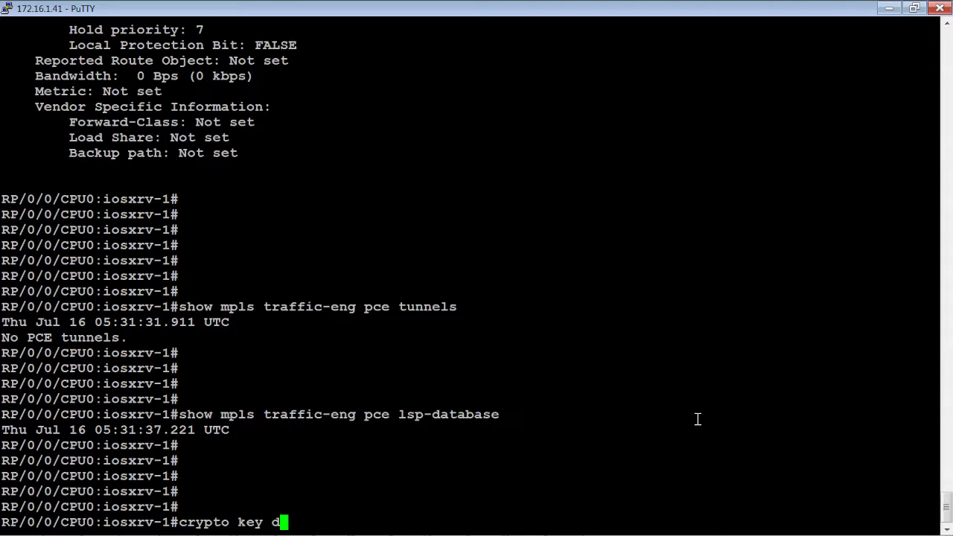
key("BackSpace")
type("ge")
key("Tab")
type("dsa")
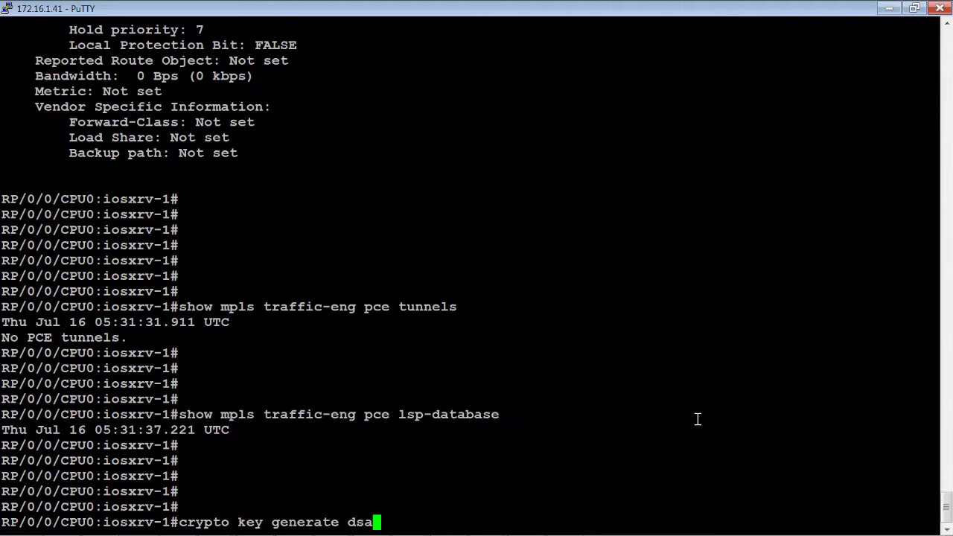
key("Return")
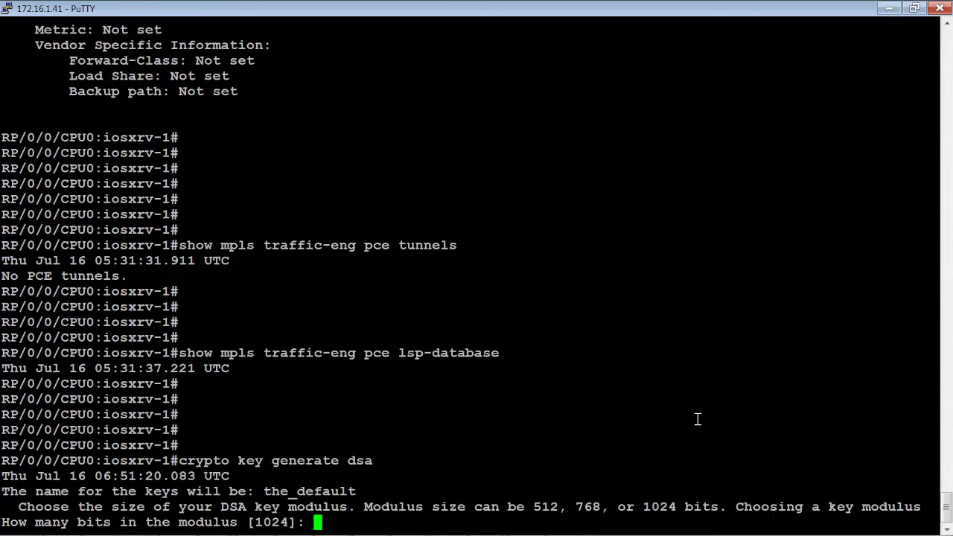
key("Return")
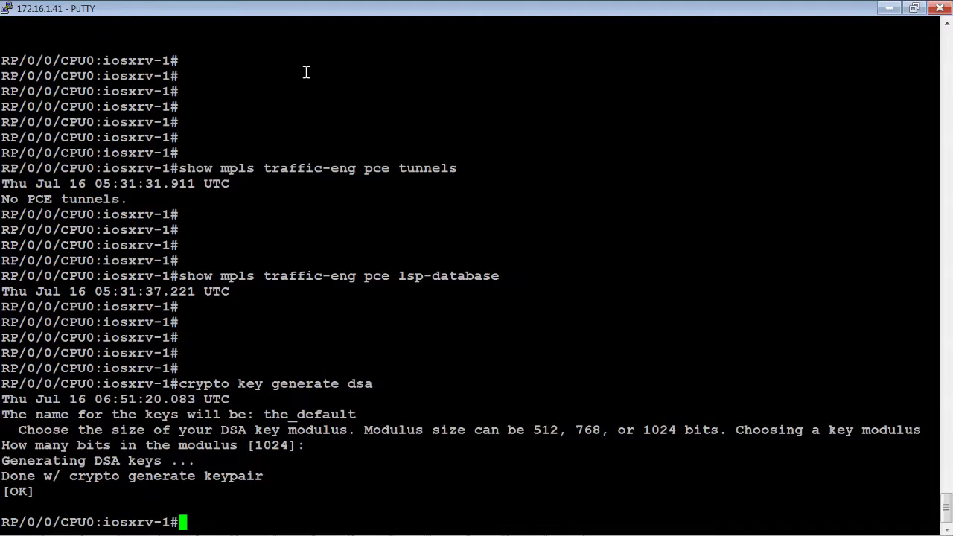
Switch to Postman showing the Cisco Live OSC Lab v2 collection.
mouse_move(342, 529)
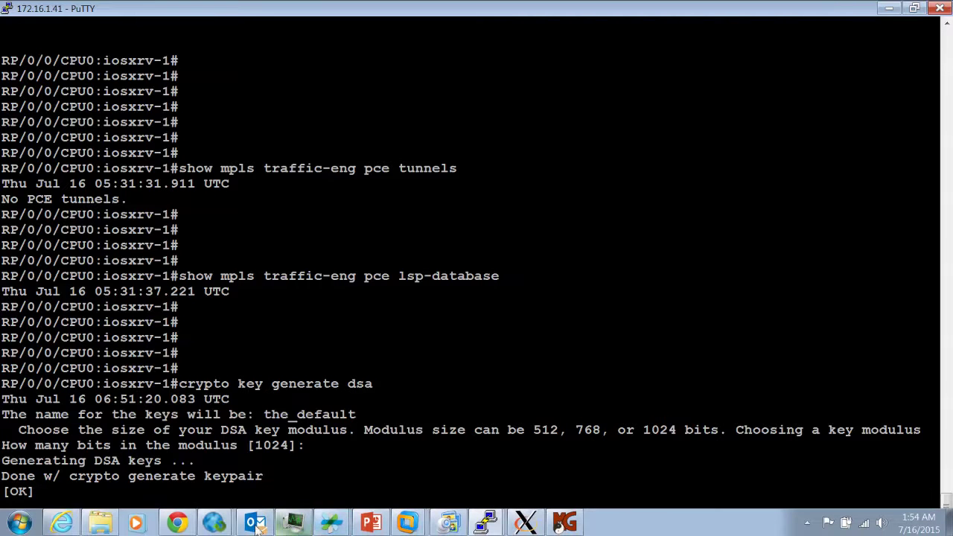
mouse_move(218, 528)
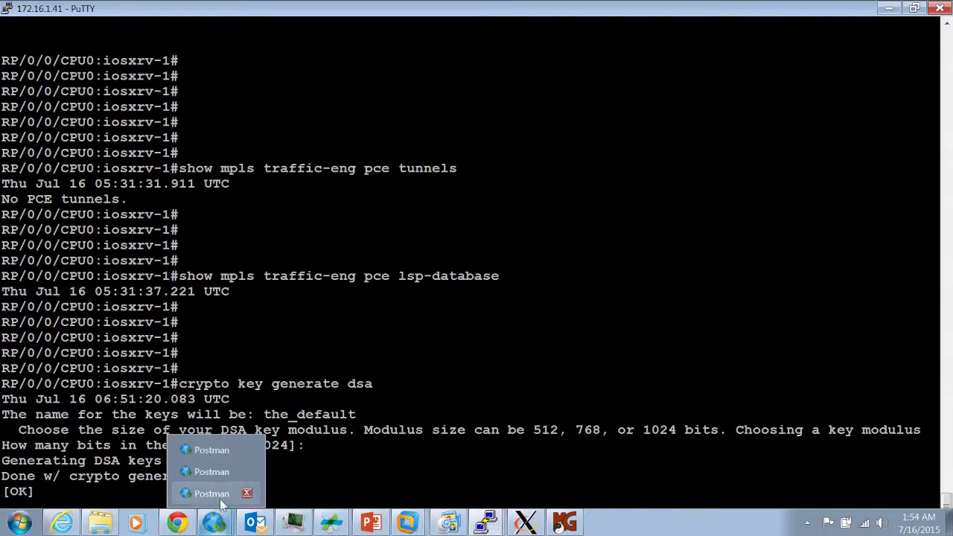
left_click(211, 493)
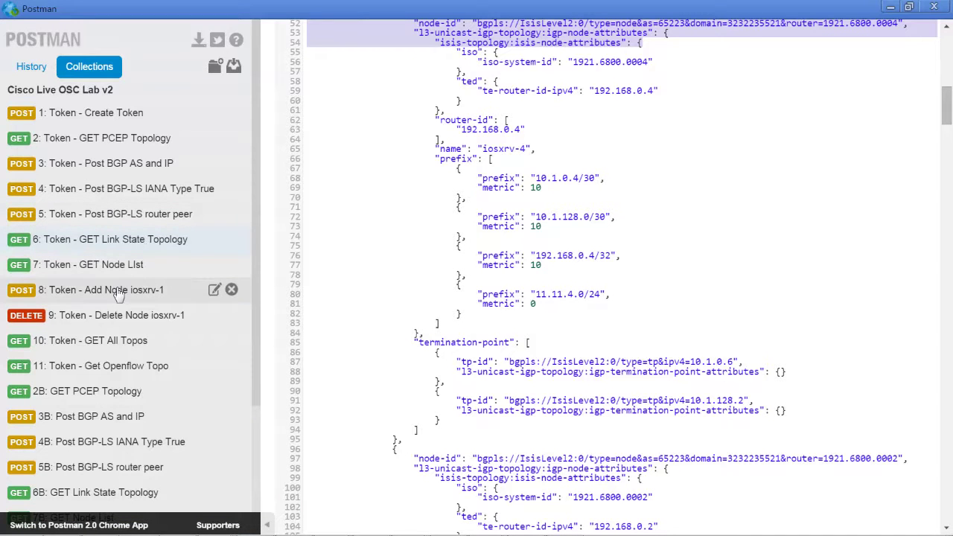
Send '1: Token - Create Token', copy the returned access_token, and open '8: Token - Add Node iosxrv-1'.
left_click(117, 116)
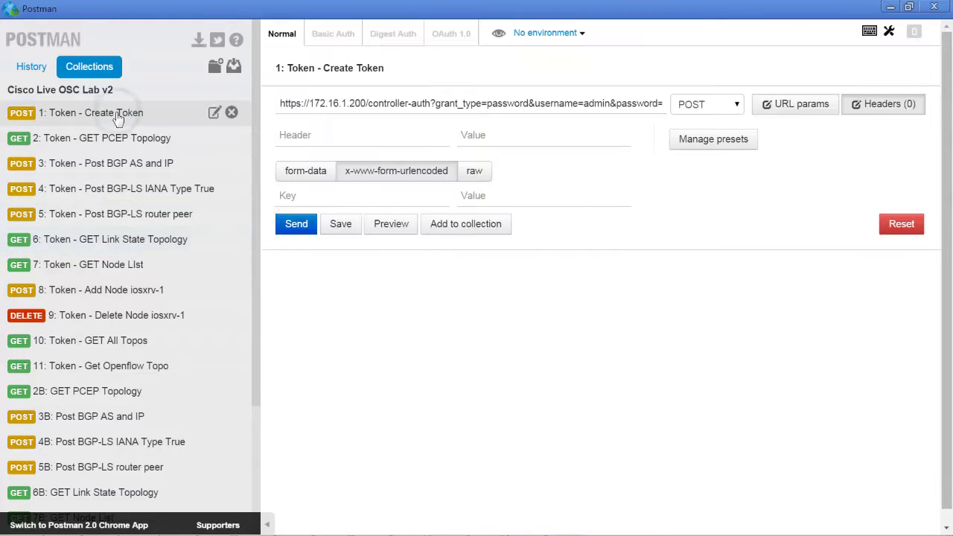
left_click(289, 228)
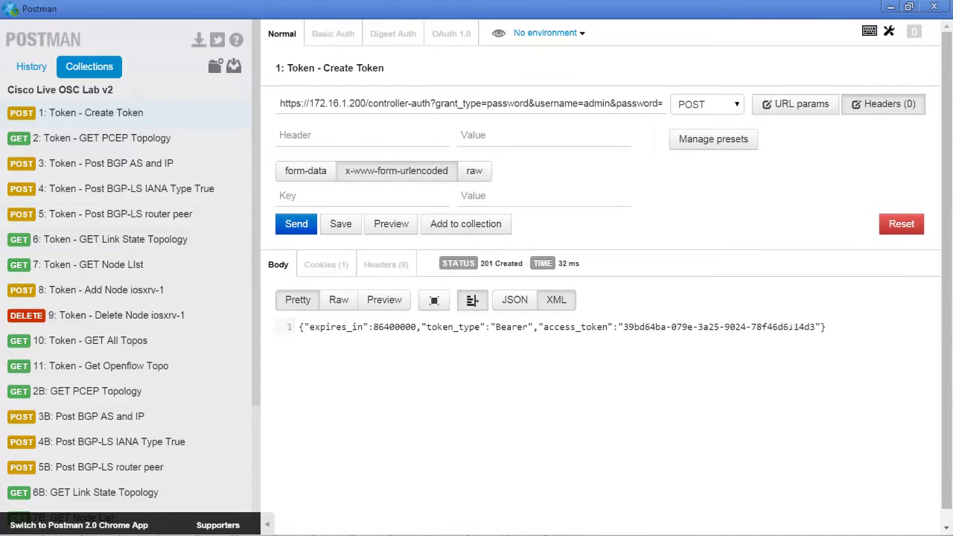
left_click_drag(815, 327, 623, 327)
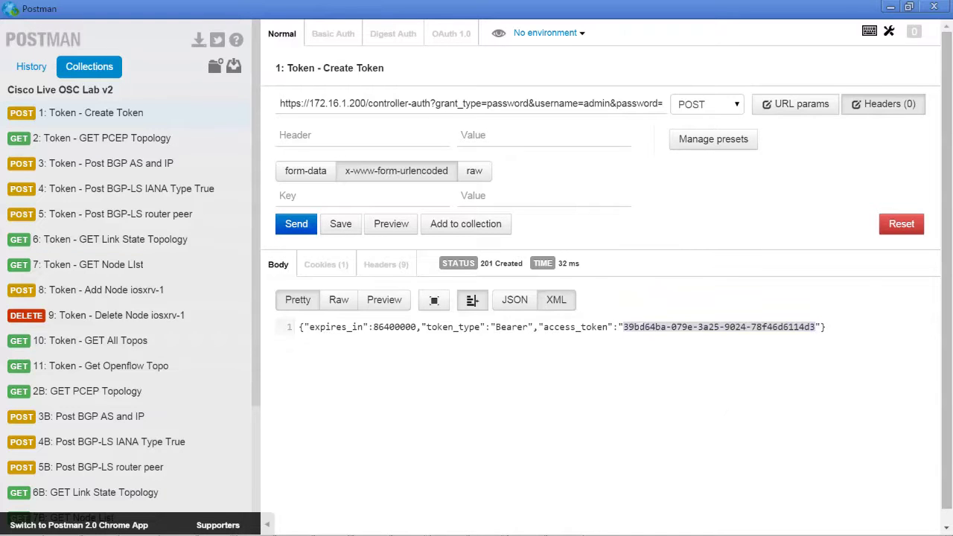
right_click(623, 328)
left_click(659, 127)
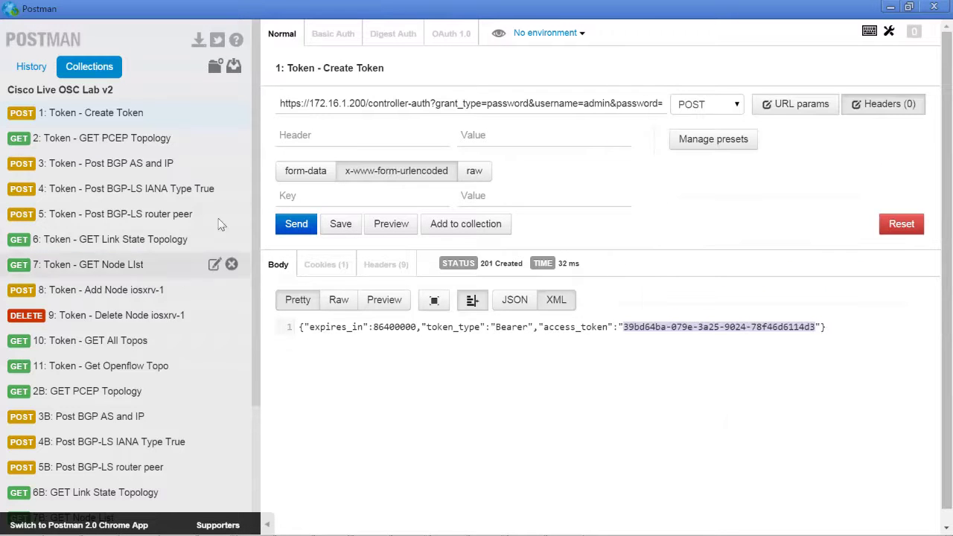
left_click(135, 289)
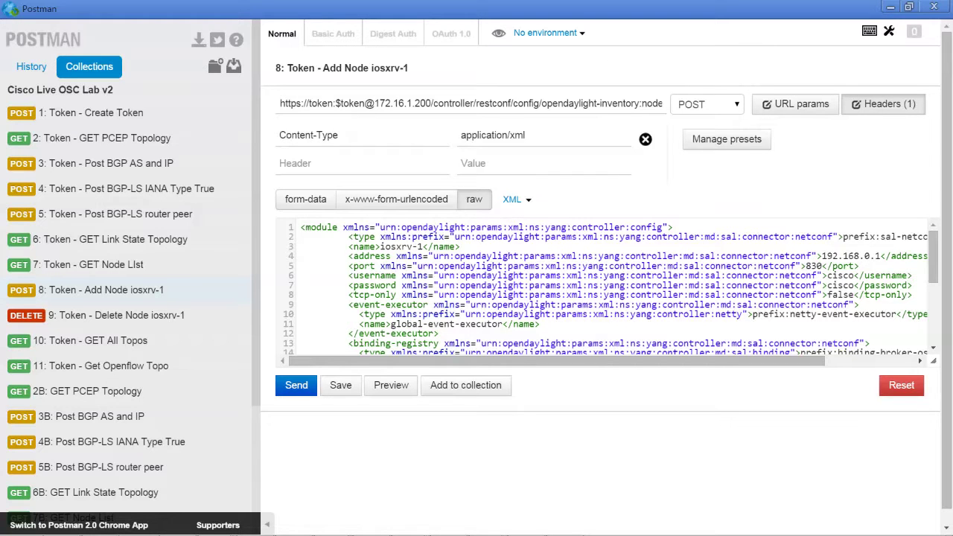
Send the Add Node iosxrv-1 POST, getting 204 No Content, then open '7: Token - GET Node List'.
mouse_move(933, 247)
left_mouse_down()
mouse_move(921, 317)
mouse_move(923, 250)
mouse_move(927, 337)
mouse_move(930, 240)
left_mouse_up()
left_click(296, 387)
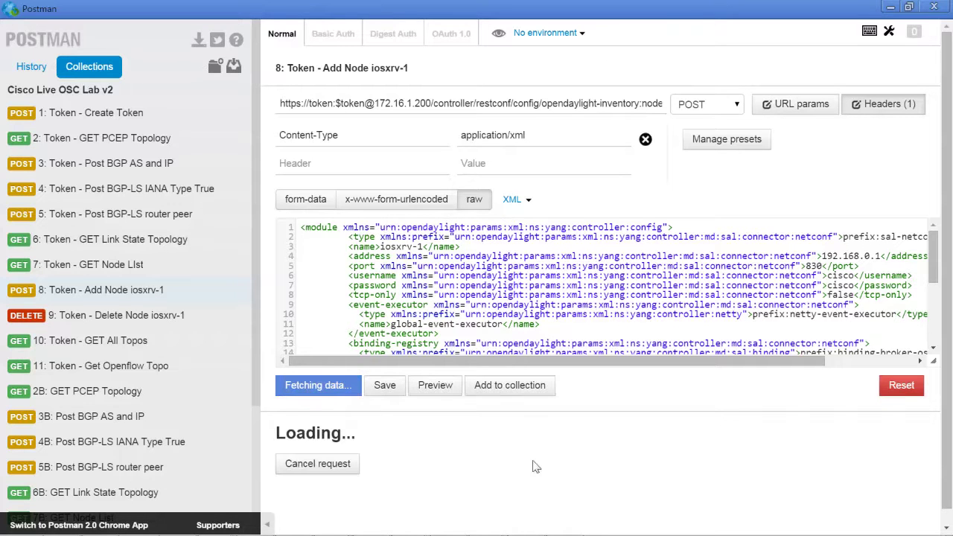
mouse_move(506, 440)
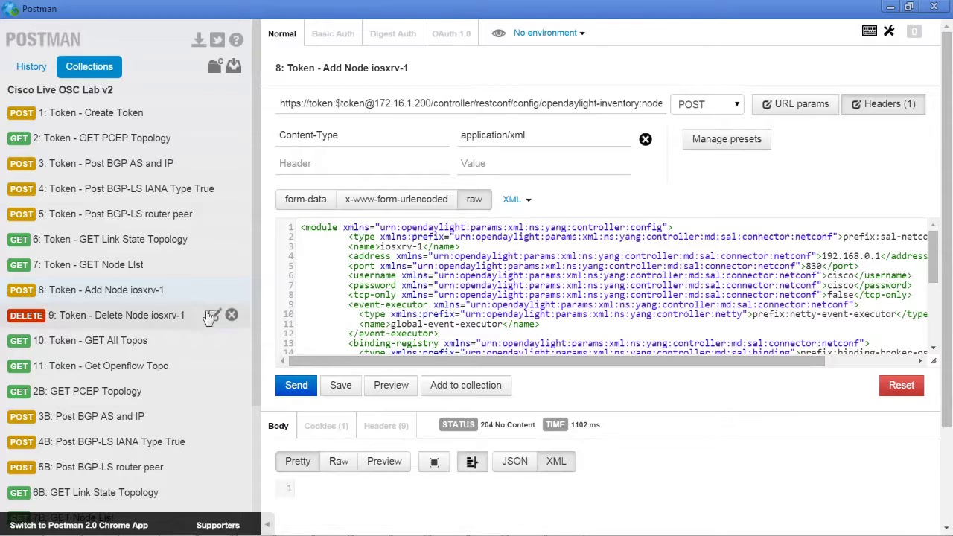
left_click(123, 267)
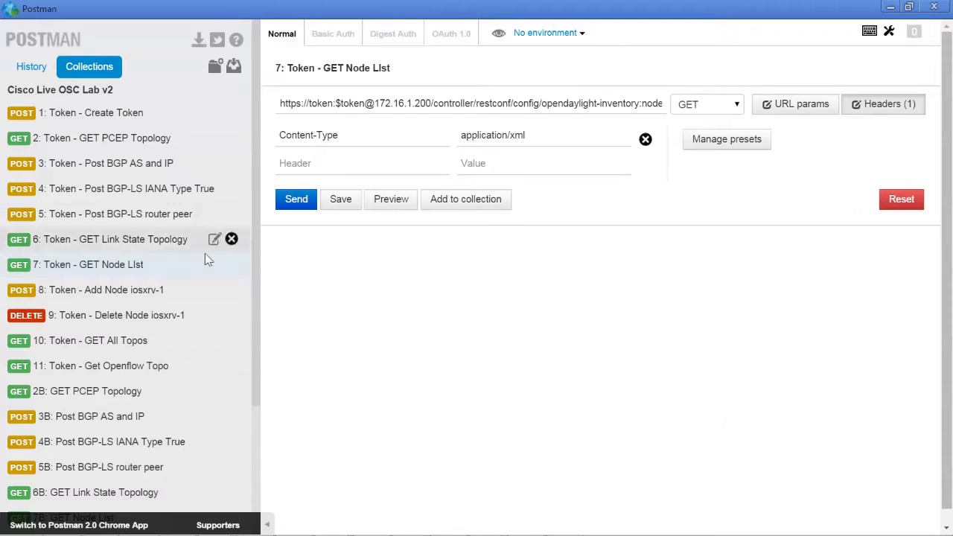
Send GET Node List and highlight the iosxrv-1 and controller-config entries in the 200 OK response.
left_click(295, 204)
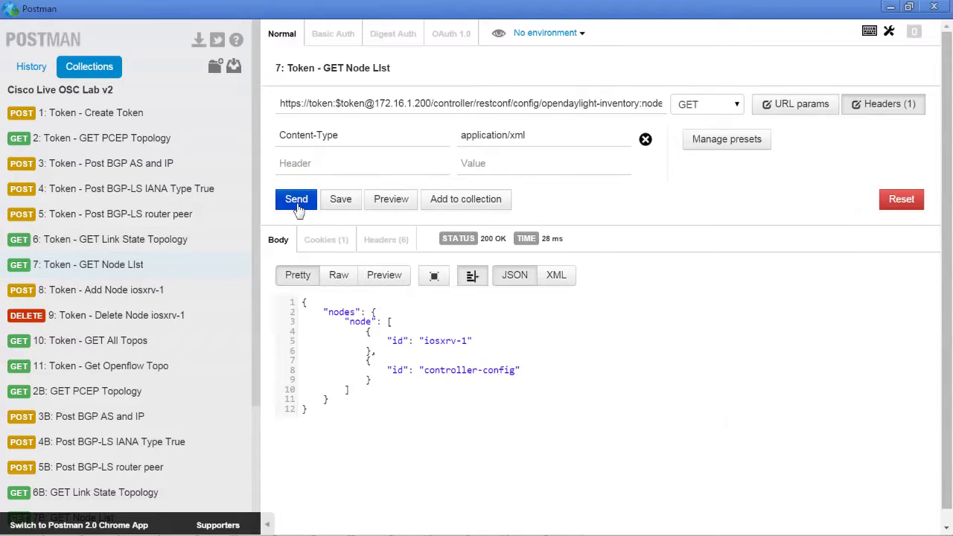
left_click_drag(484, 338, 315, 312)
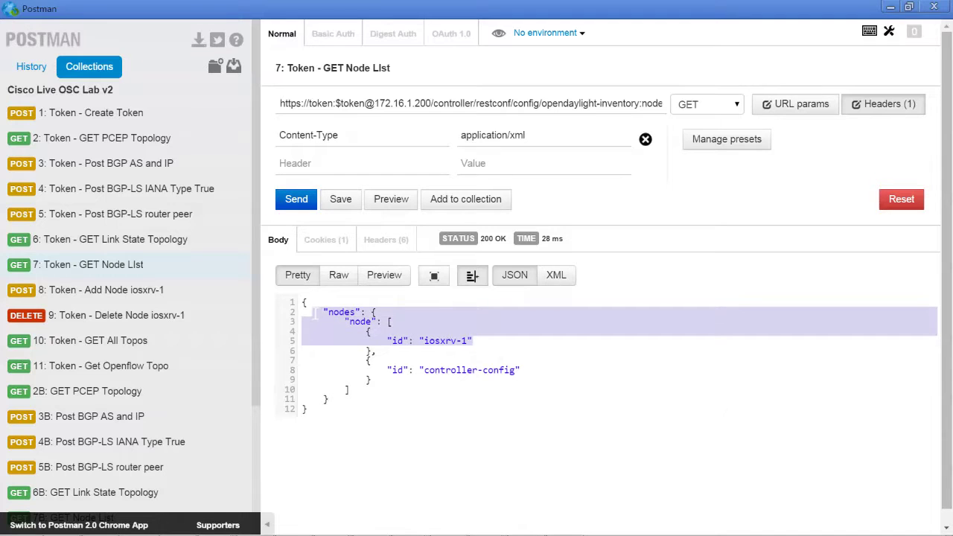
left_click_drag(476, 340, 319, 315)
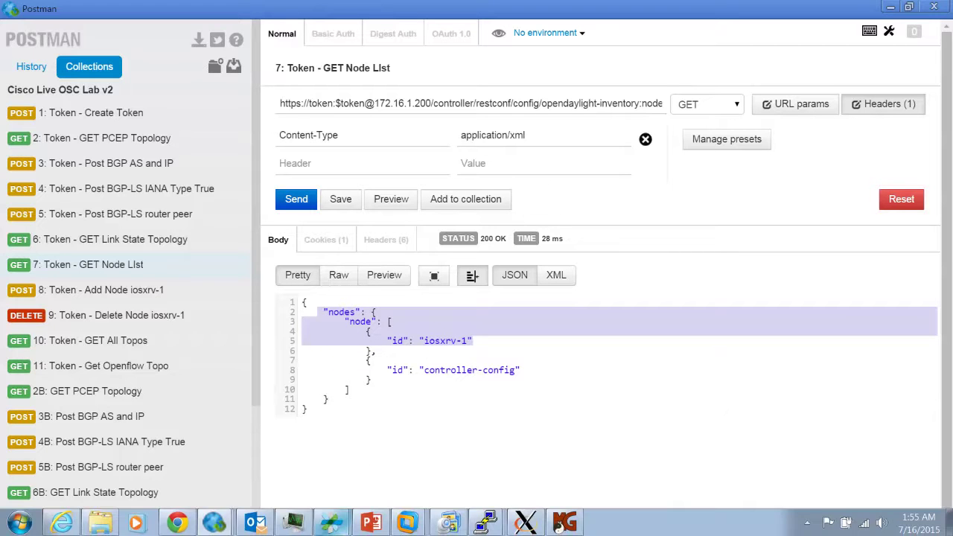
left_click_drag(512, 398, 335, 322)
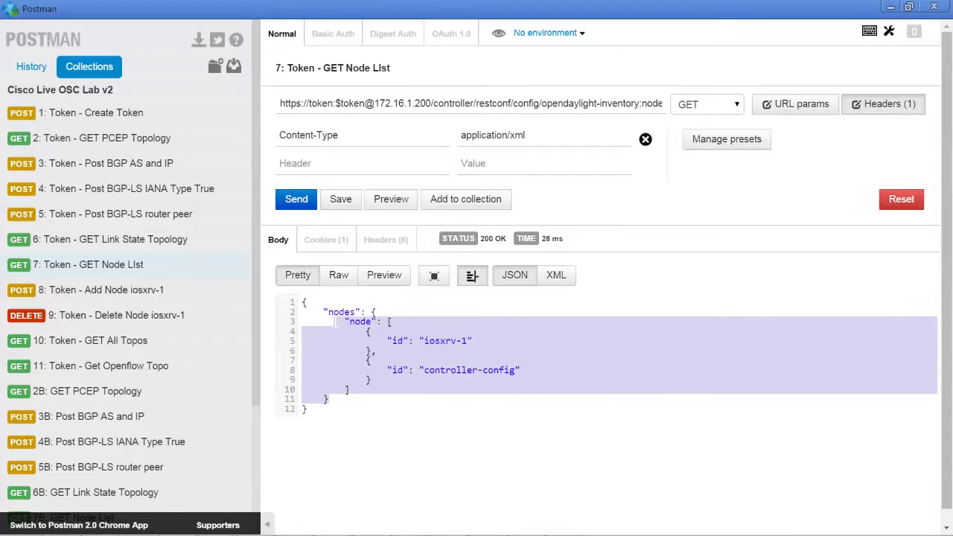
left_click(334, 322)
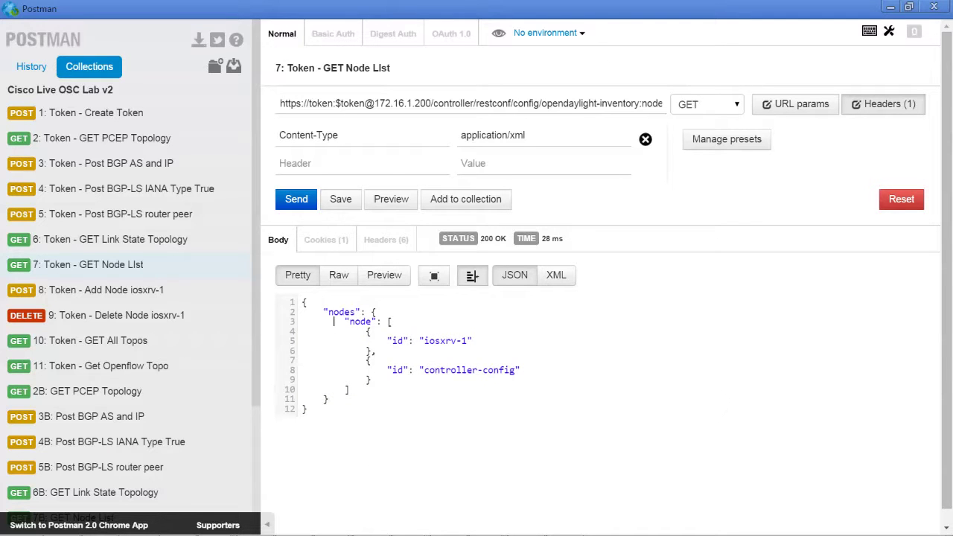
left_click_drag(530, 364, 339, 350)
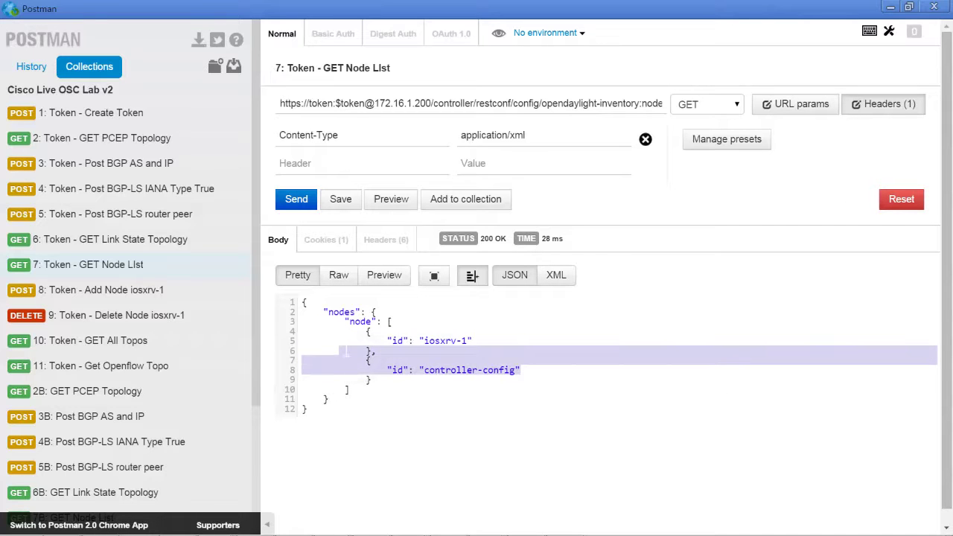
Switch to the Open SDN Controller Model Explorer in Chrome.
mouse_move(216, 525)
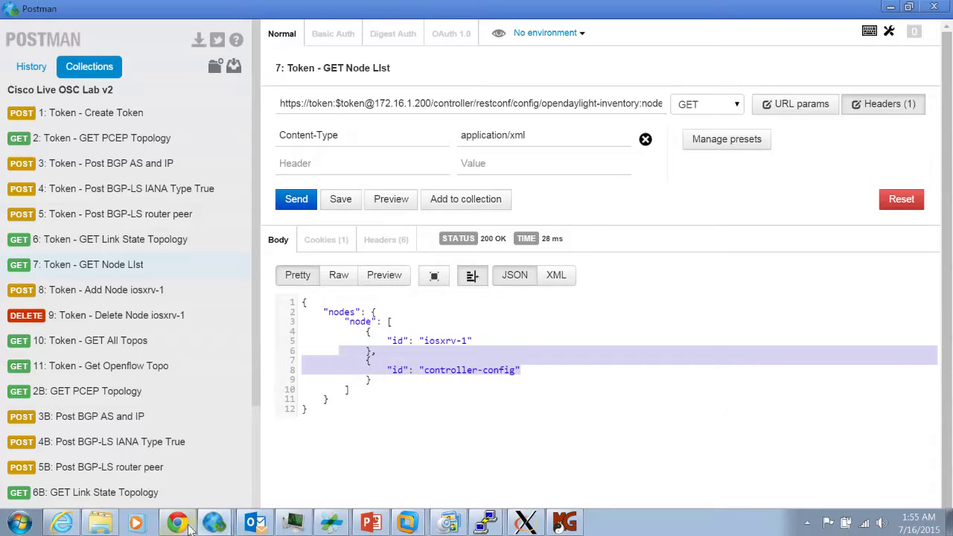
mouse_move(182, 525)
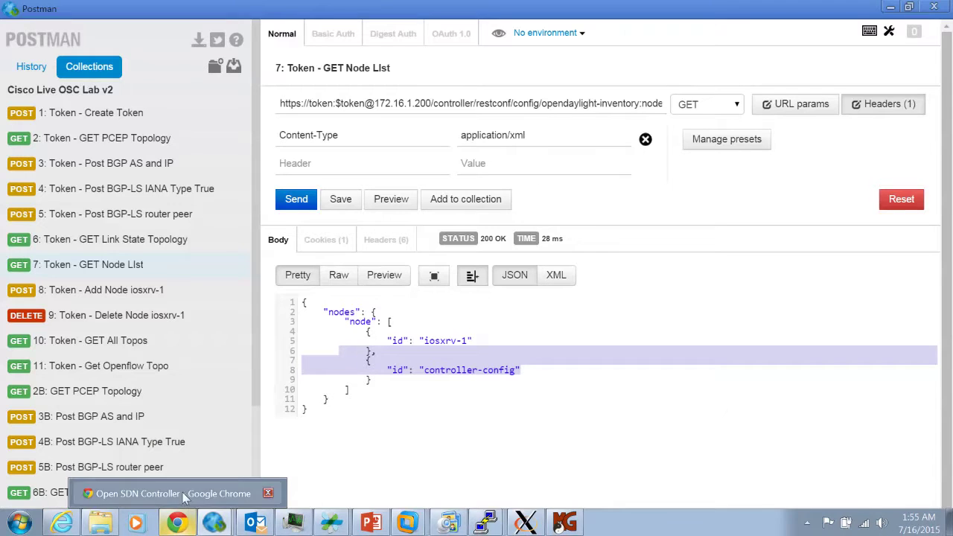
left_click(181, 494)
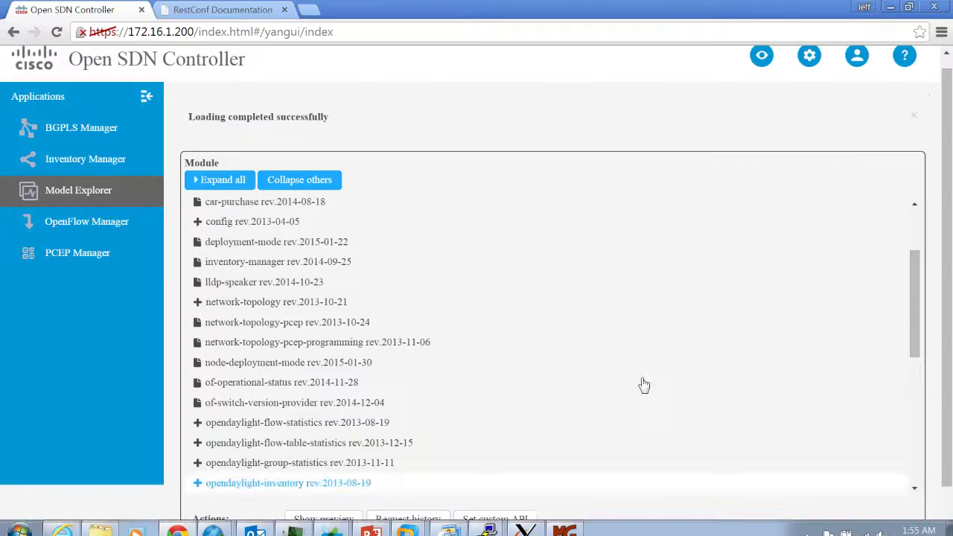
Open Available APIs from the ? help menu and view the Mounted Resources tab.
left_click(904, 59)
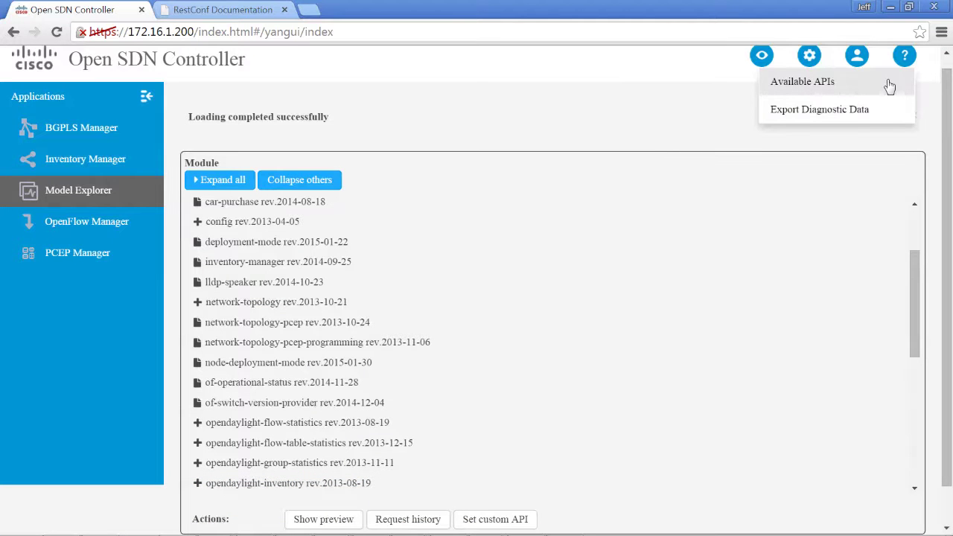
left_click(897, 81)
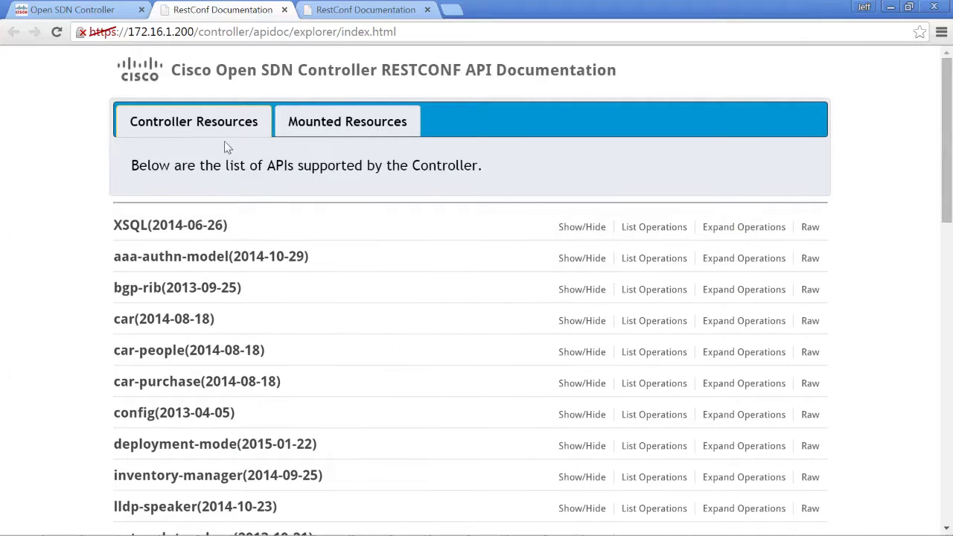
left_click(320, 127)
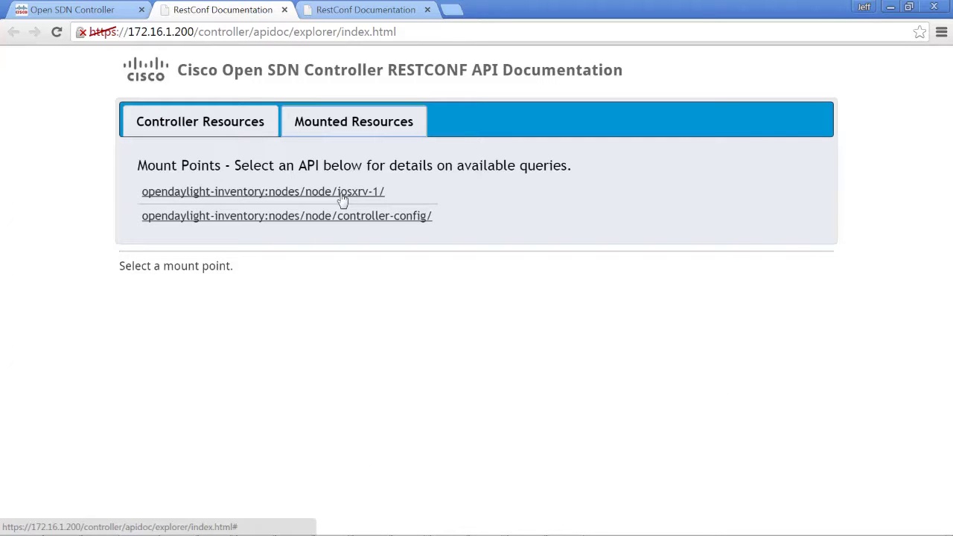
Open the iosxrv-1 mount point and scroll through its Datastores and Cisco-IOS-XR 2013-07-22 modules.
left_click(341, 195)
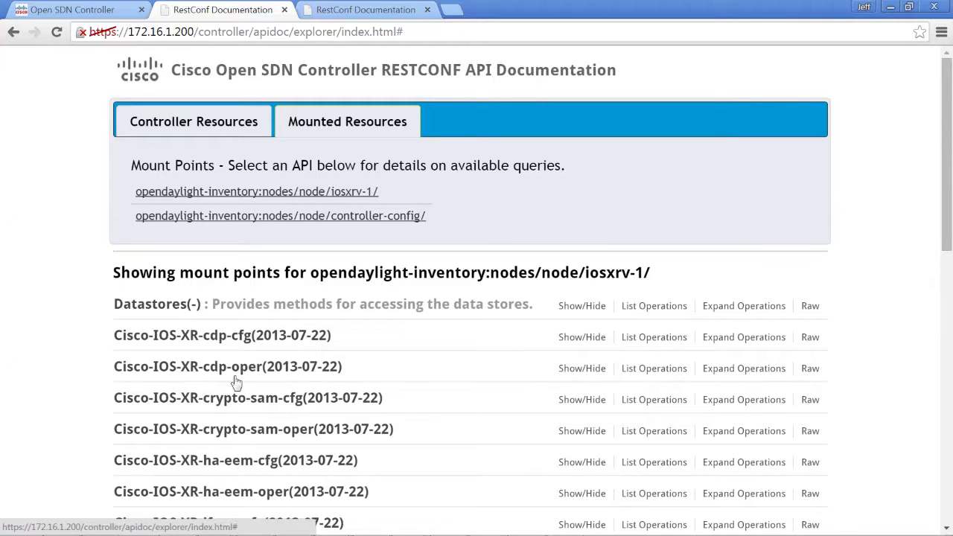
left_click_drag(949, 224, 948, 272)
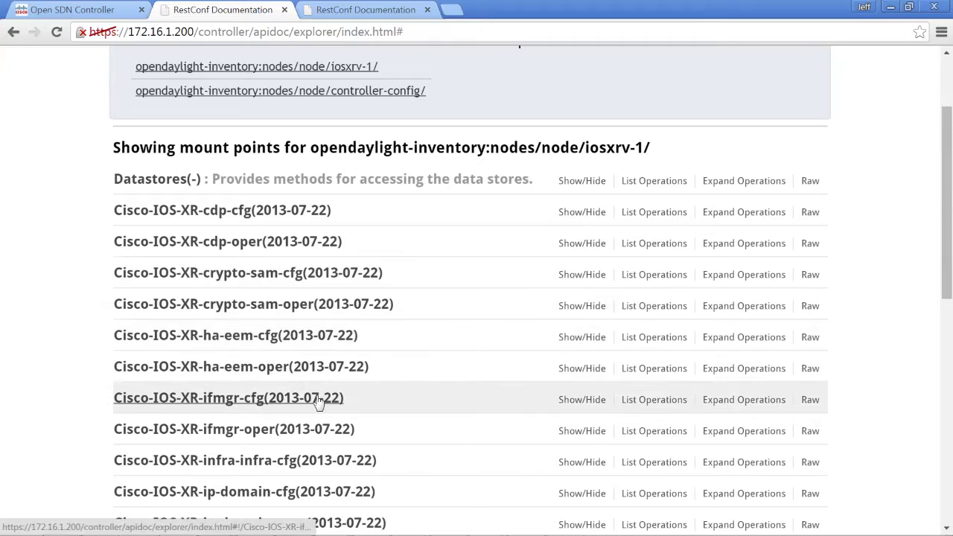
Expand Cisco-IOS-XR-ifmgr-cfg and open its GET interface-configurations operation.
left_click(313, 402)
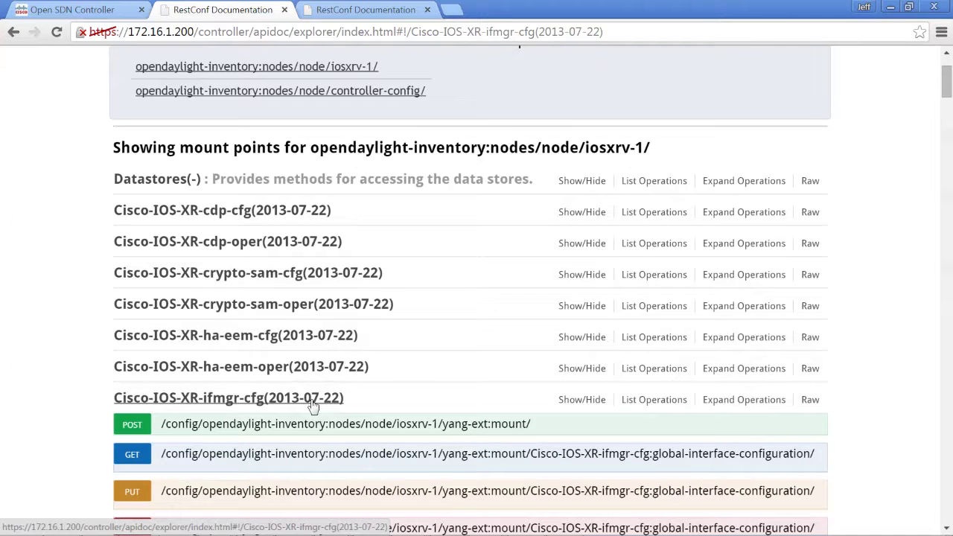
scroll(312, 407, "down", 2)
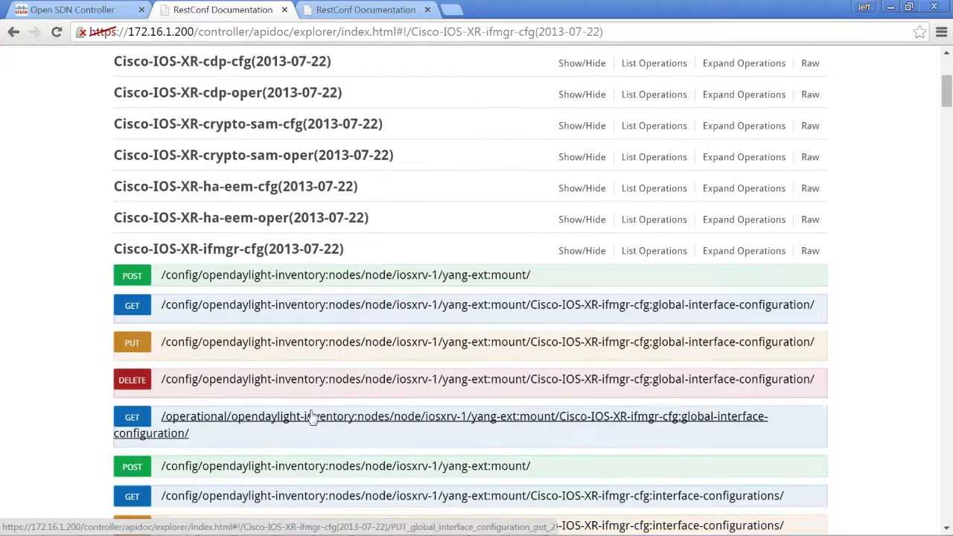
scroll(313, 418, "down", 1)
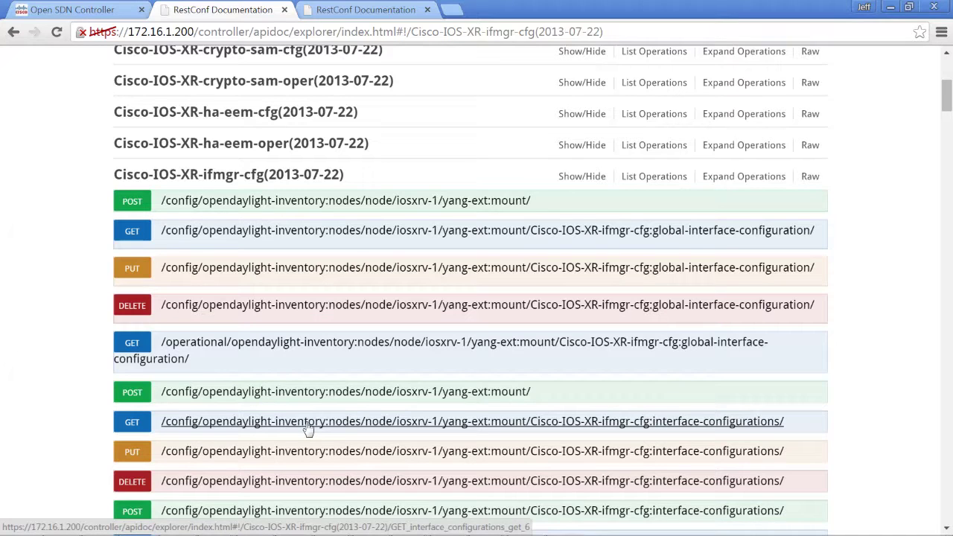
left_click(308, 424)
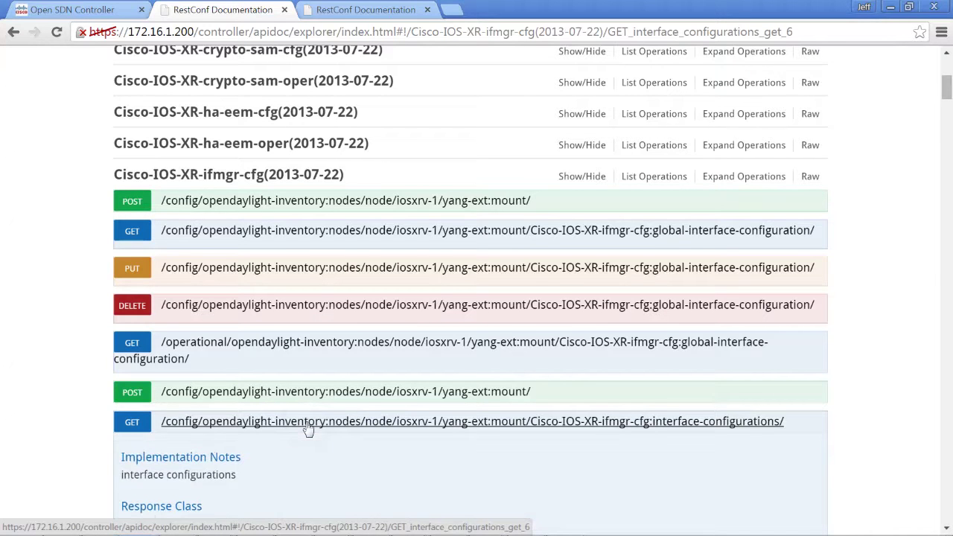
Run the GET interface-configurations call with Try it out! and view the JSON response body.
scroll(307, 429, "down", 3)
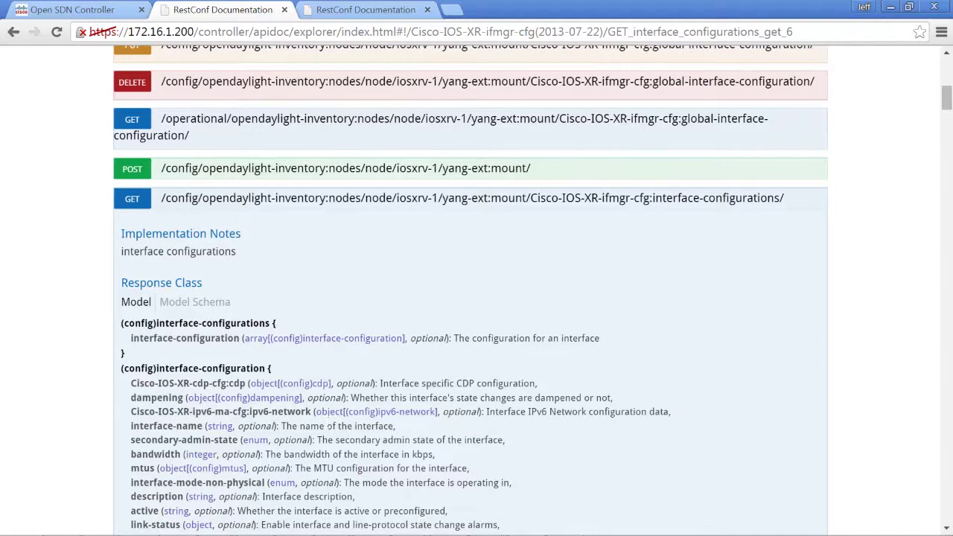
scroll(325, 426, "down", 3)
scroll(325, 426, "down", 5)
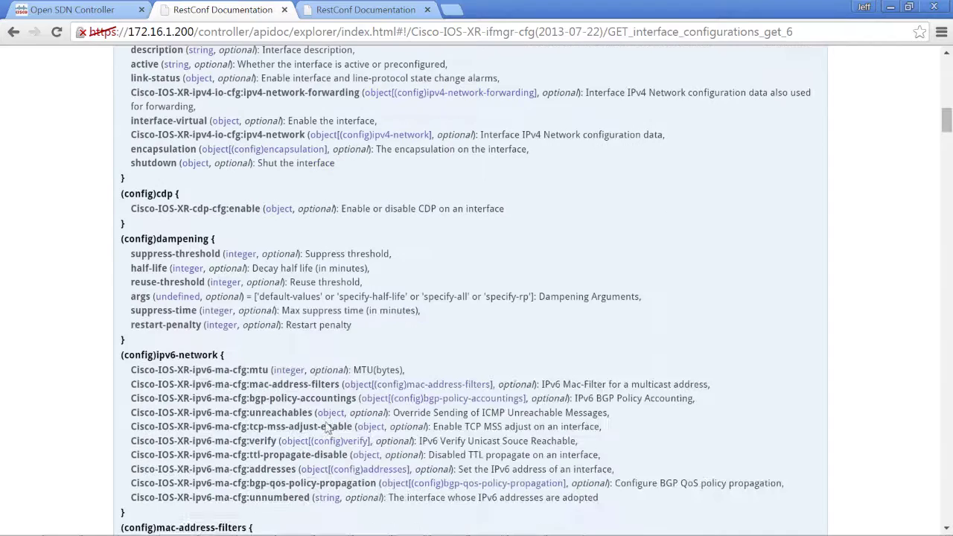
scroll(259, 393, "down", 3)
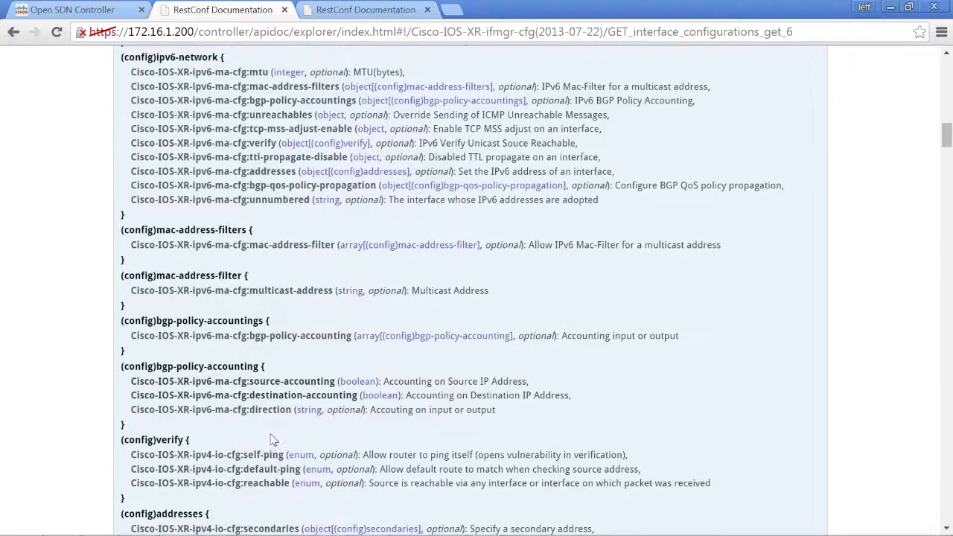
scroll(257, 427, "down", 2)
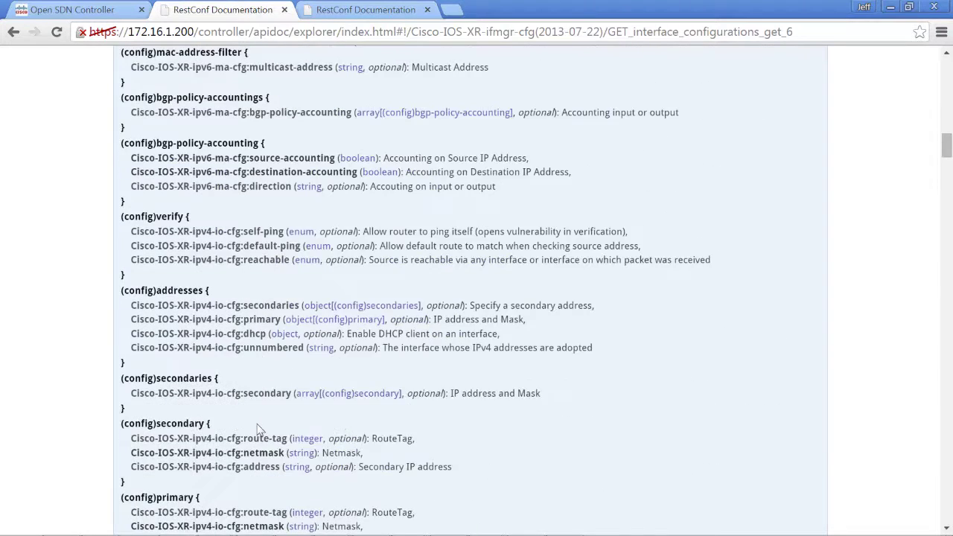
scroll(256, 429, "down", 6)
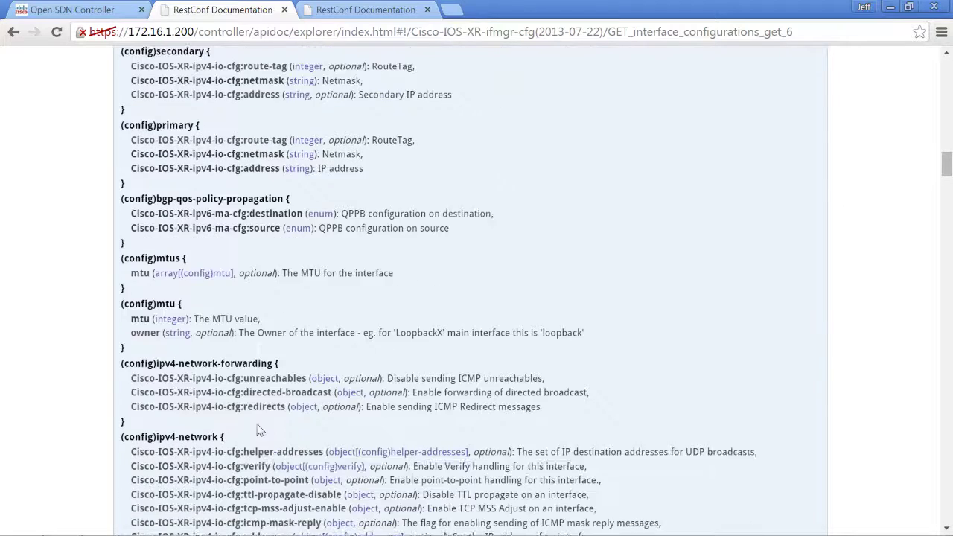
scroll(259, 429, "down", 1)
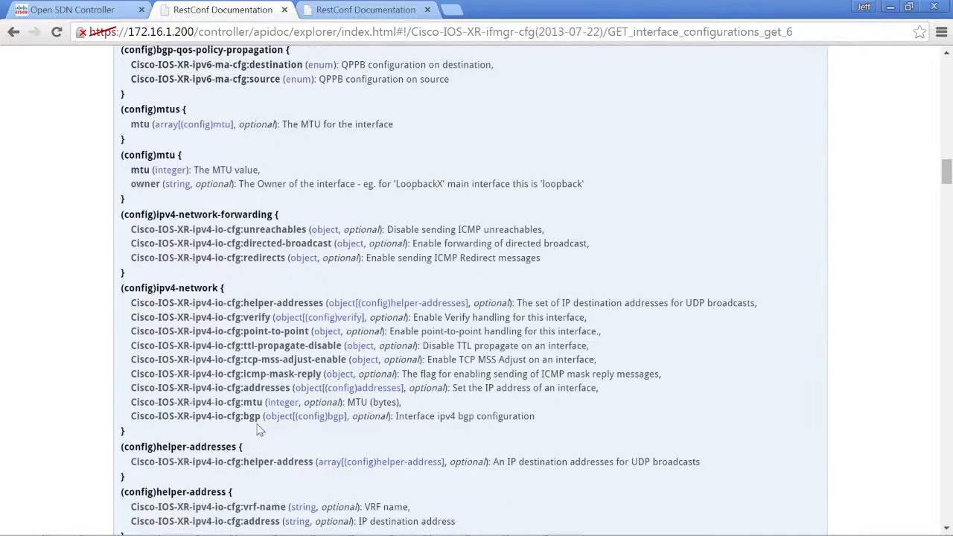
scroll(287, 442, "down", 5)
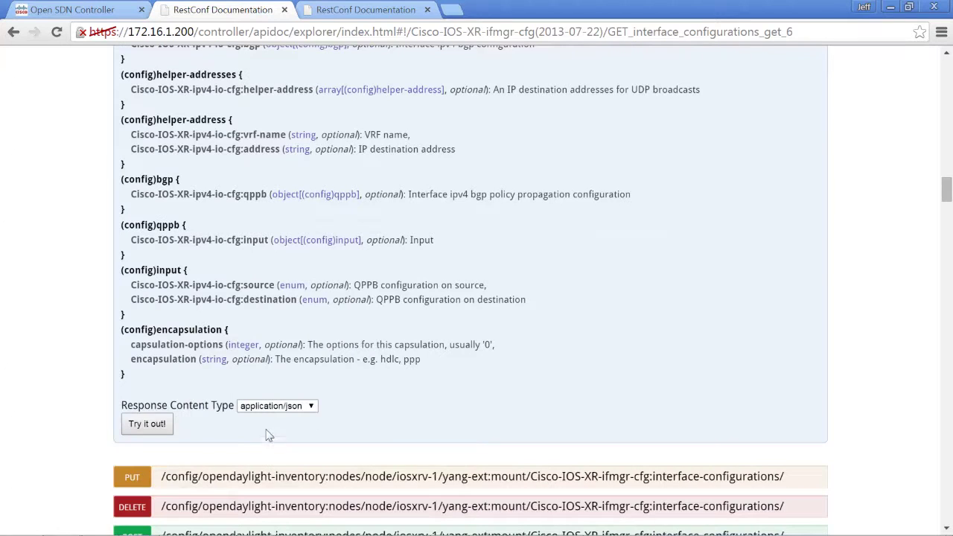
left_click(147, 424)
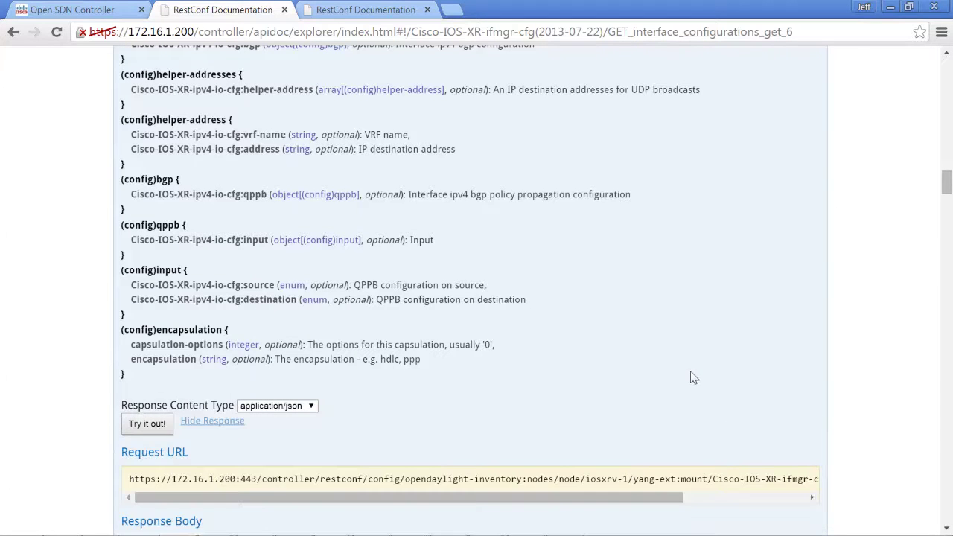
scroll(689, 338, "down", 2)
scroll(677, 316, "up", 1)
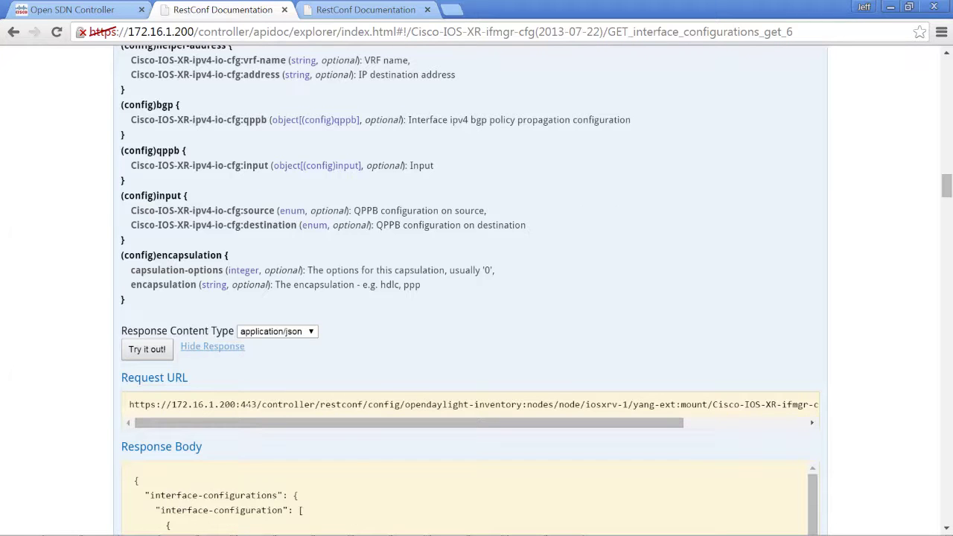
left_click_drag(146, 404, 557, 444)
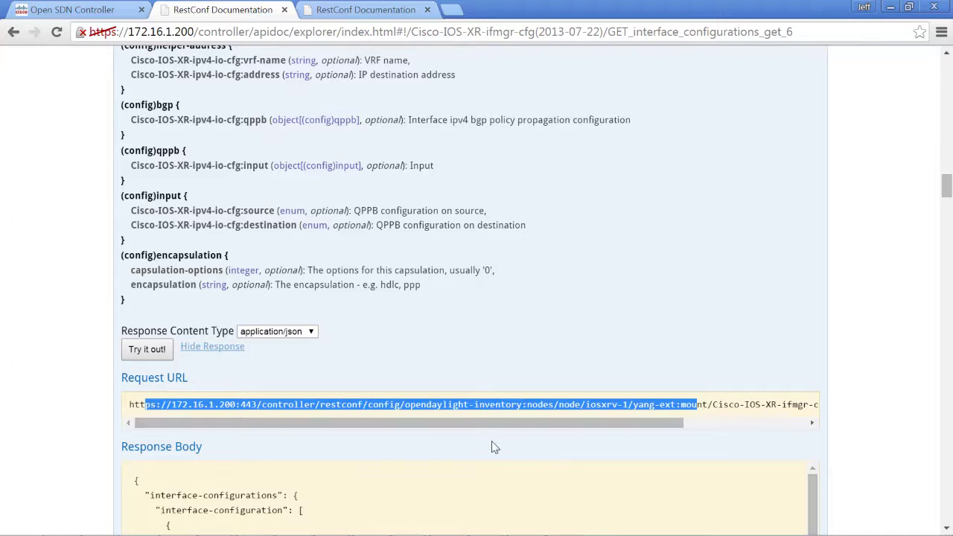
scroll(494, 444, "down", 5)
scroll(495, 447, "up", 5)
left_click_drag(945, 195, 947, 209)
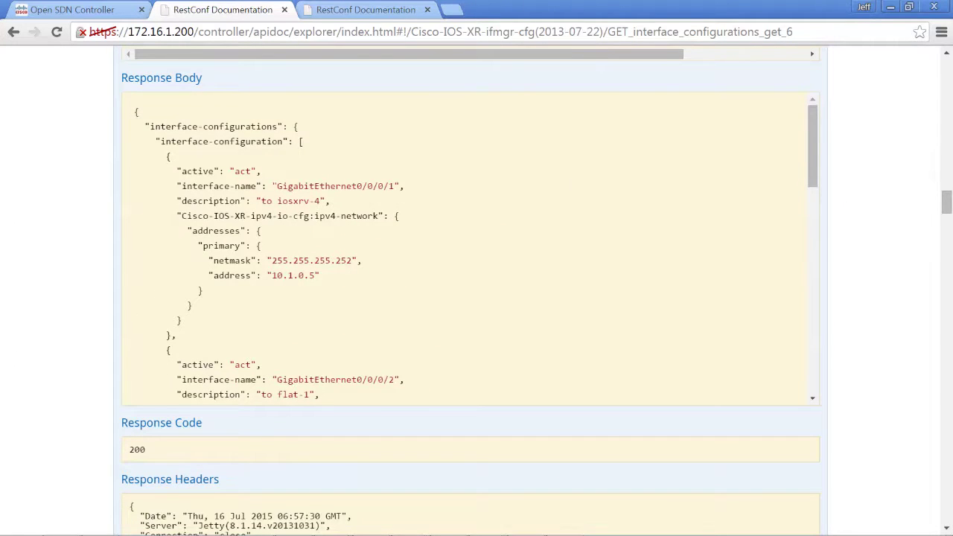
scroll(480, 220, "up", 2)
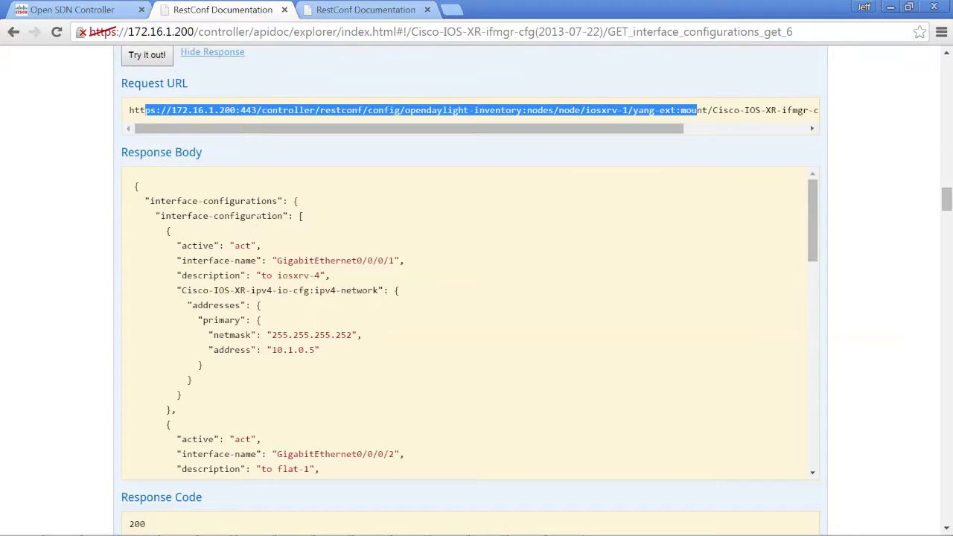
left_click_drag(278, 261, 325, 275)
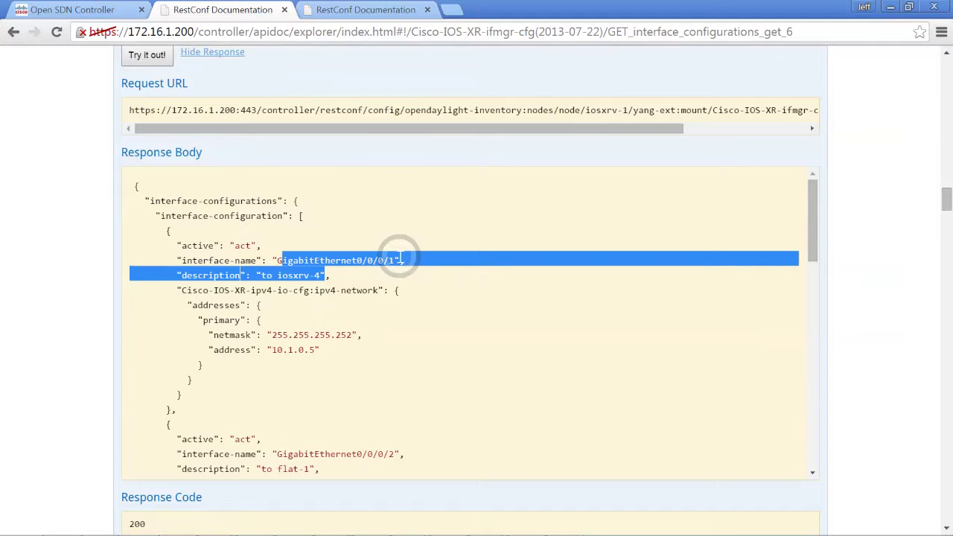
left_click(370, 251)
left_click_drag(357, 260, 319, 350)
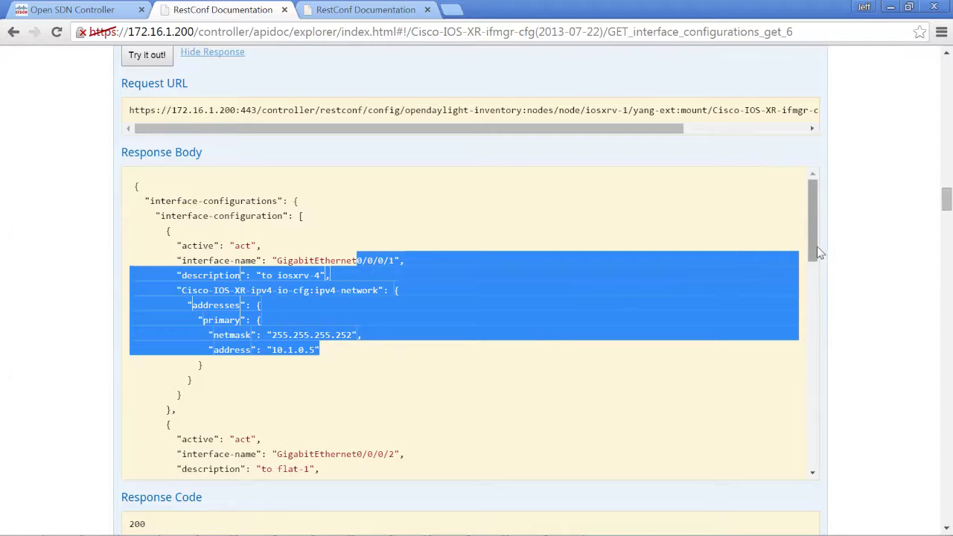
left_click_drag(810, 245, 811, 272)
scroll(810, 270, "down", 1)
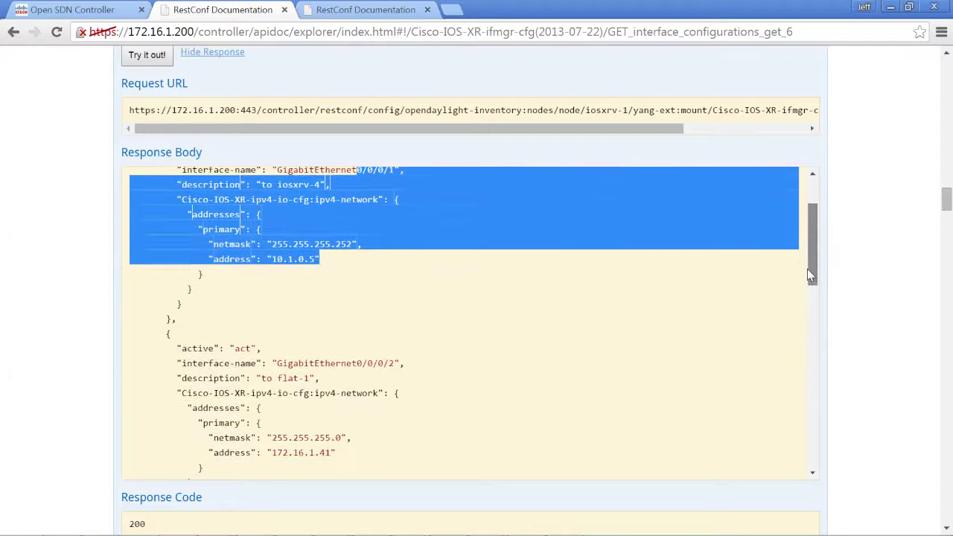
left_click_drag(299, 295, 379, 374)
left_click_drag(808, 247, 810, 263)
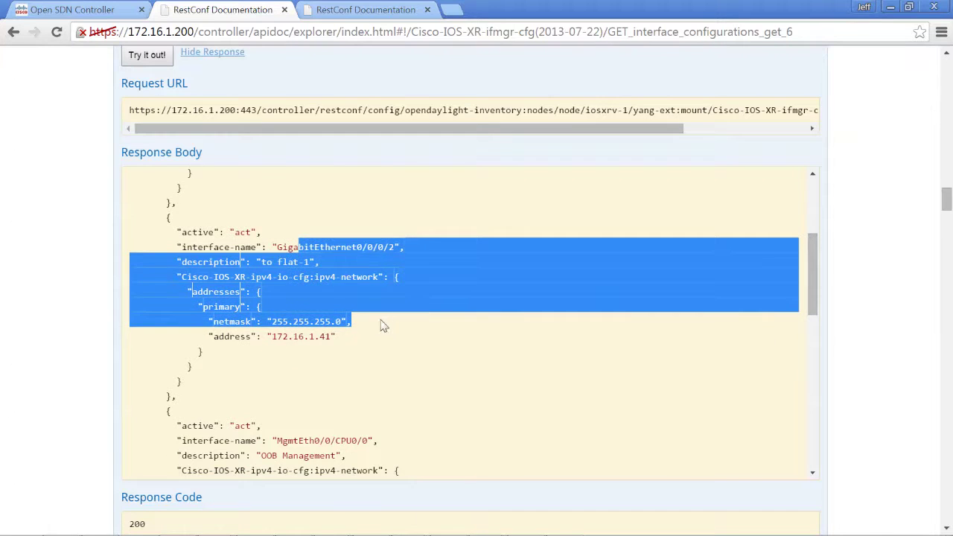
left_click(362, 341)
left_click_drag(334, 337, 263, 336)
left_click_drag(809, 246, 786, 298)
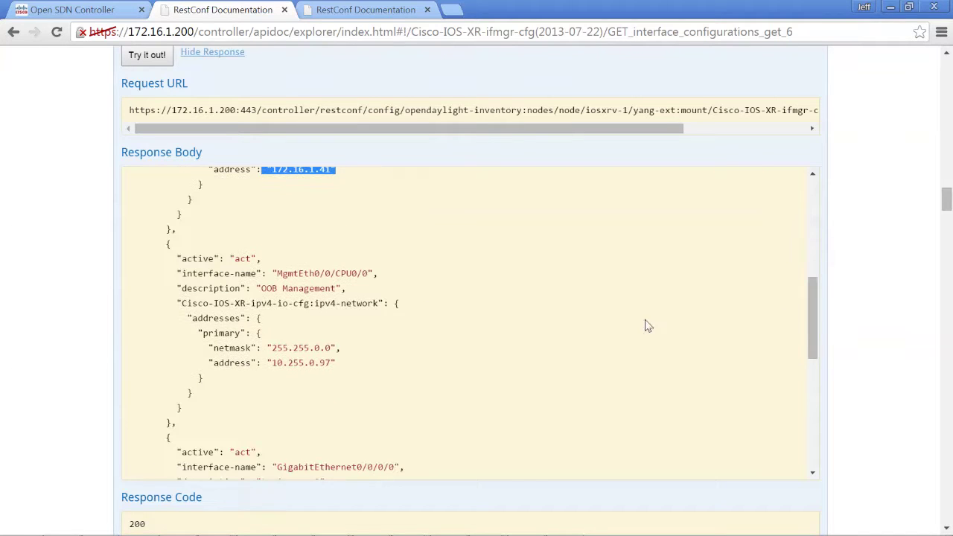
left_click_drag(277, 273, 262, 319)
left_click_drag(810, 341, 795, 390)
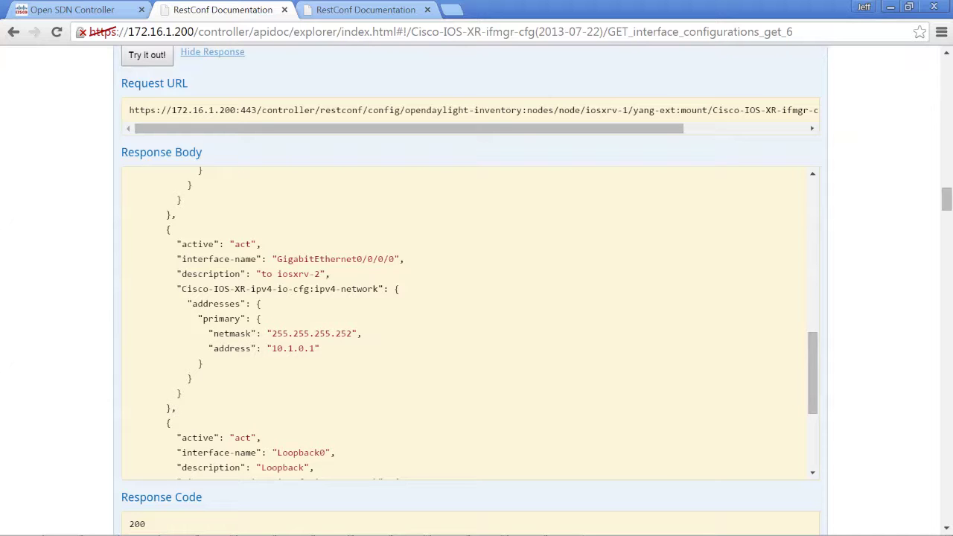
left_click_drag(288, 259, 329, 273)
left_click_drag(409, 260, 329, 274)
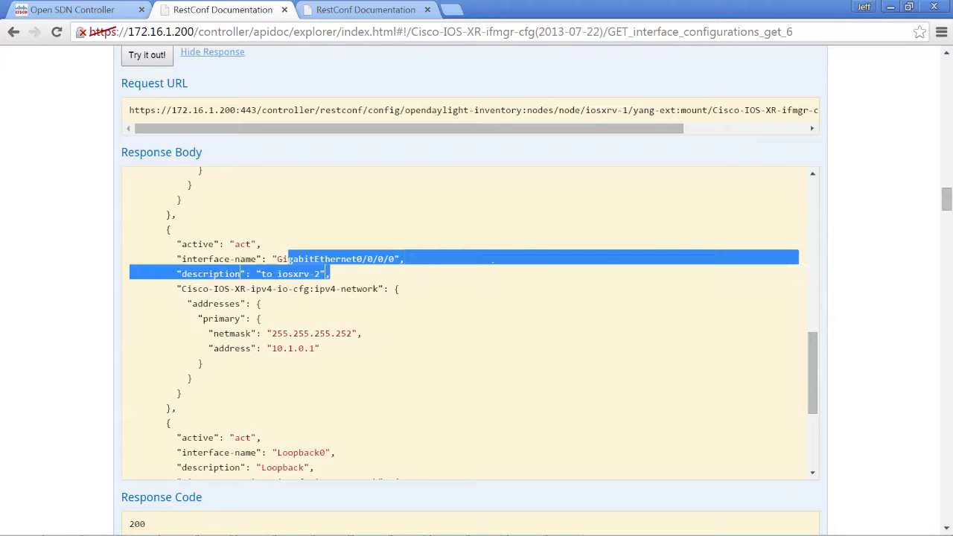
left_click(400, 271)
left_click(336, 344)
left_click(310, 349)
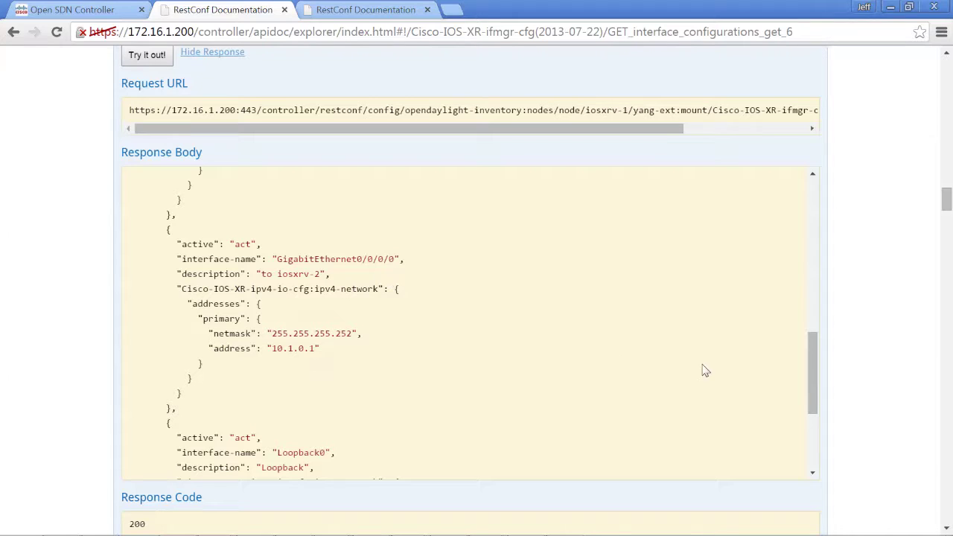
left_click_drag(808, 363, 806, 398)
left_click(362, 440)
left_click(346, 441)
left_click_drag(337, 434, 236, 348)
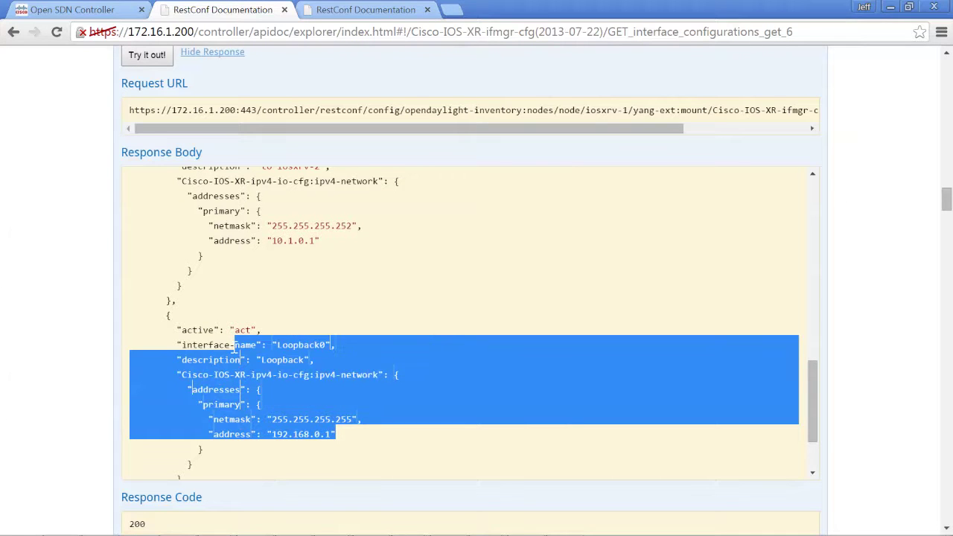
left_click_drag(236, 348, 203, 345)
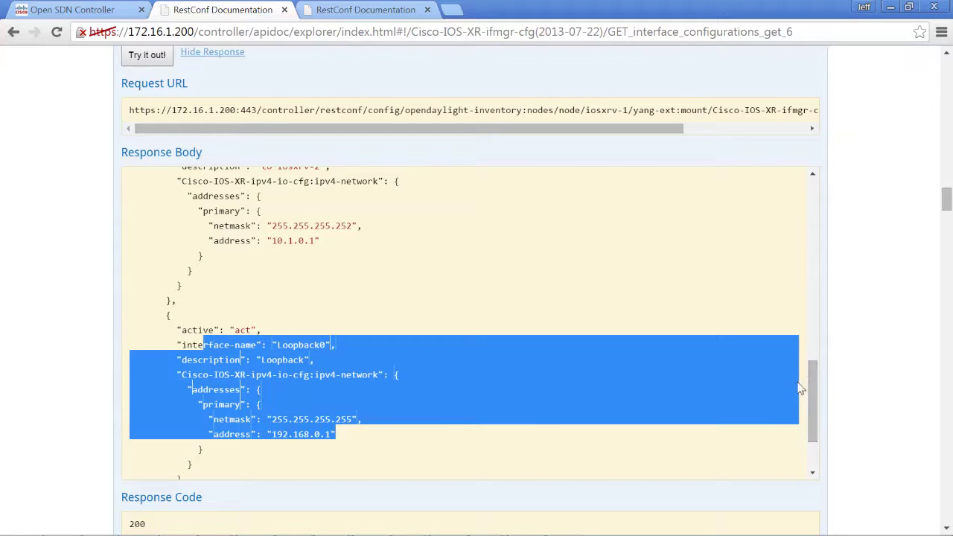
left_click_drag(814, 383, 814, 415)
left_click_drag(808, 344, 800, 189)
mouse_move(948, 200)
left_mouse_down()
mouse_move(948, 81)
mouse_move(938, 222)
mouse_move(936, 202)
left_mouse_up()
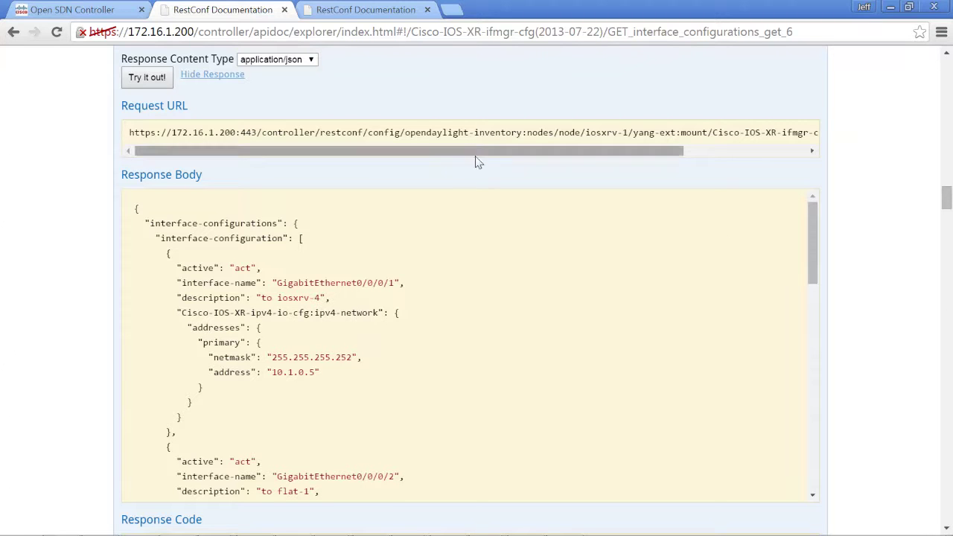
Switch from the RESTCONF documentation to the Postman window using the taskbar.
mouse_move(387, 533)
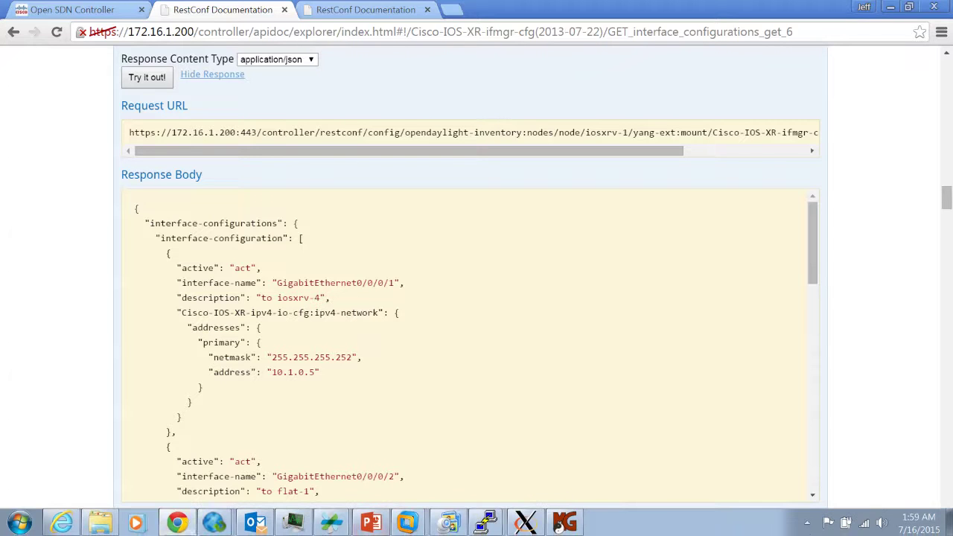
mouse_move(188, 525)
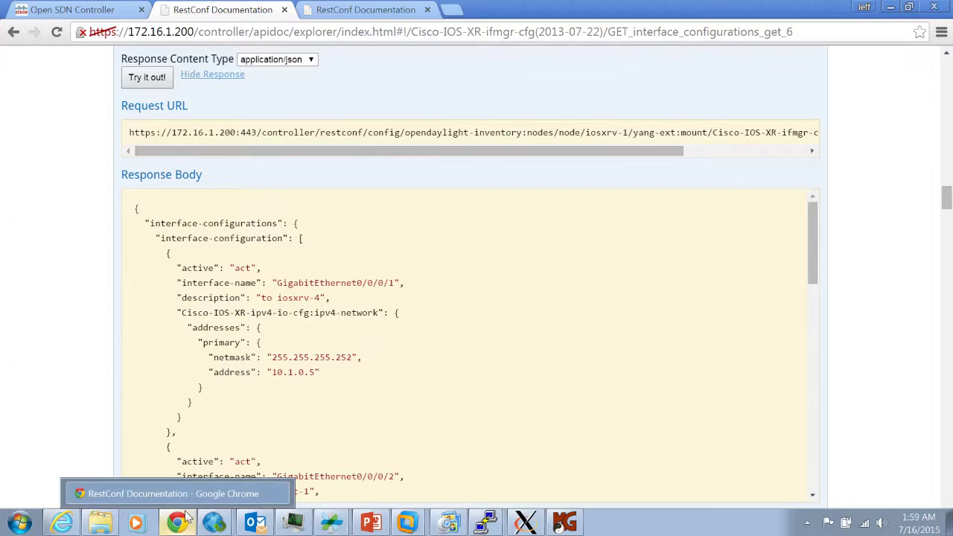
left_click(212, 494)
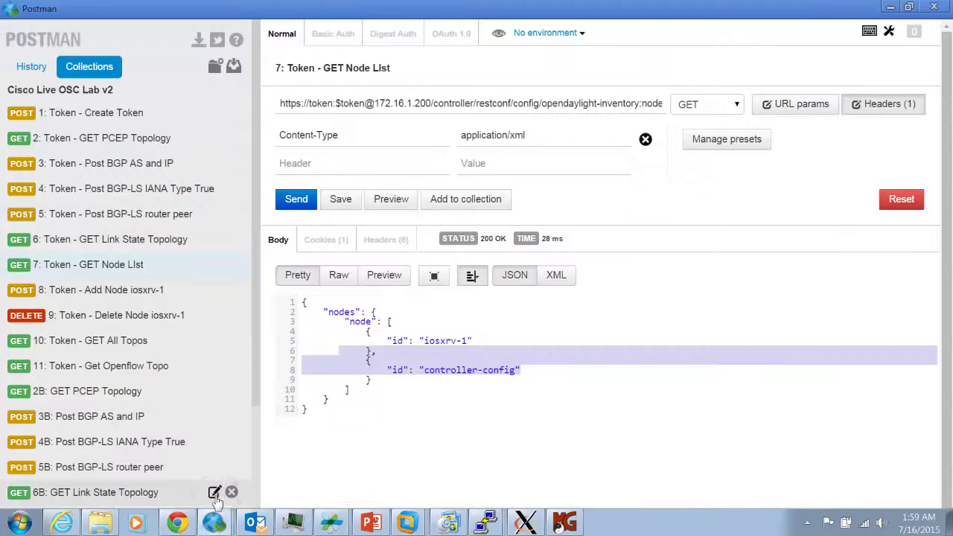
Send '9: Token - Delete Node iosxrv-1' (404 Not Found), then reload that request from Collections.
left_click(135, 320)
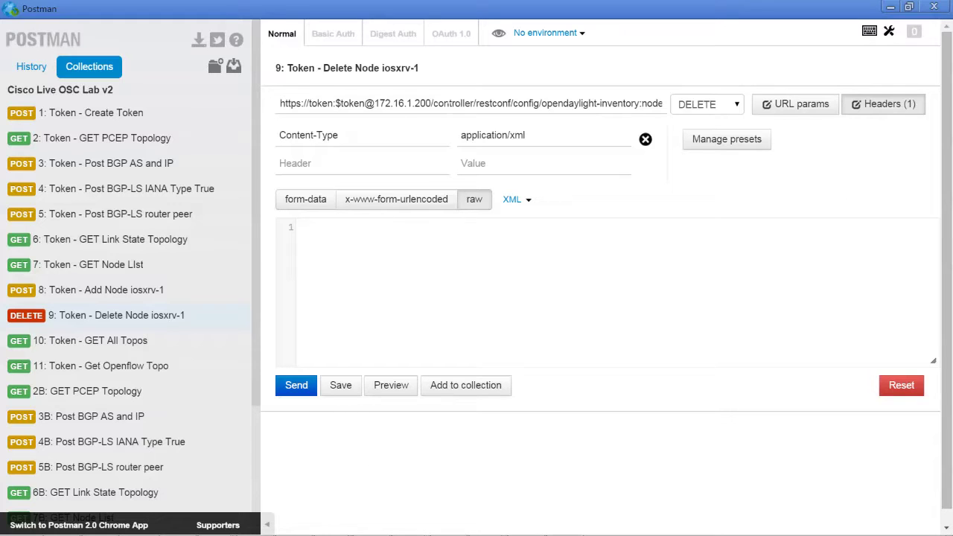
left_click_drag(510, 104, 652, 103)
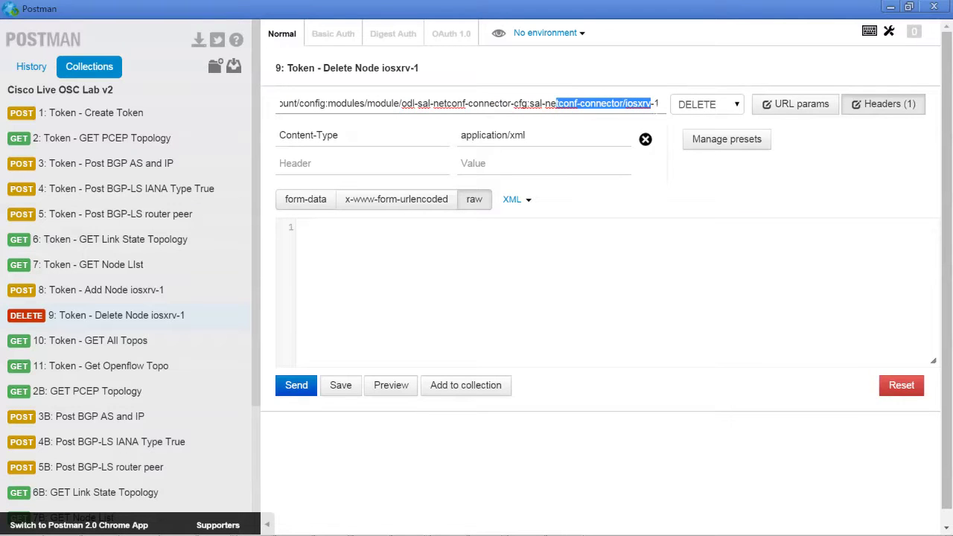
left_click(294, 390)
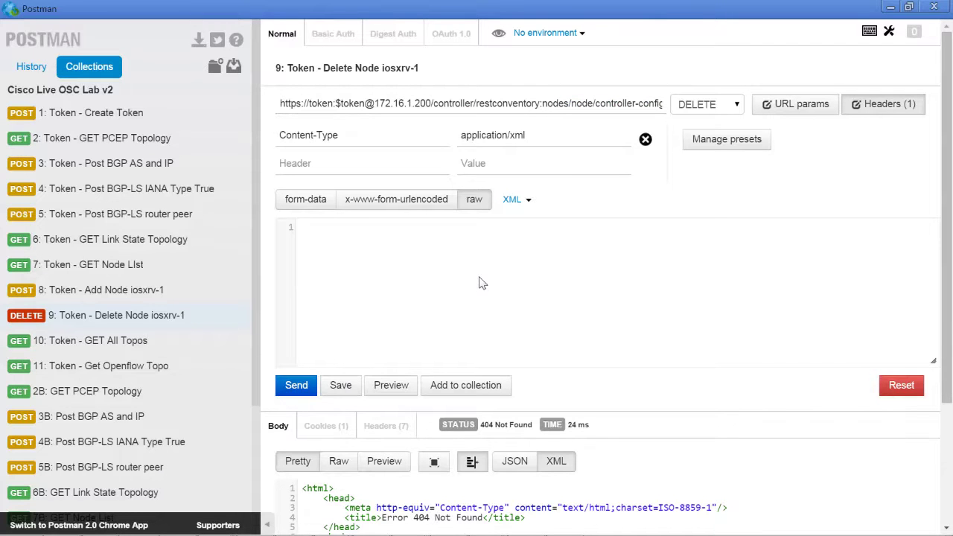
scroll(479, 282, "down", 1)
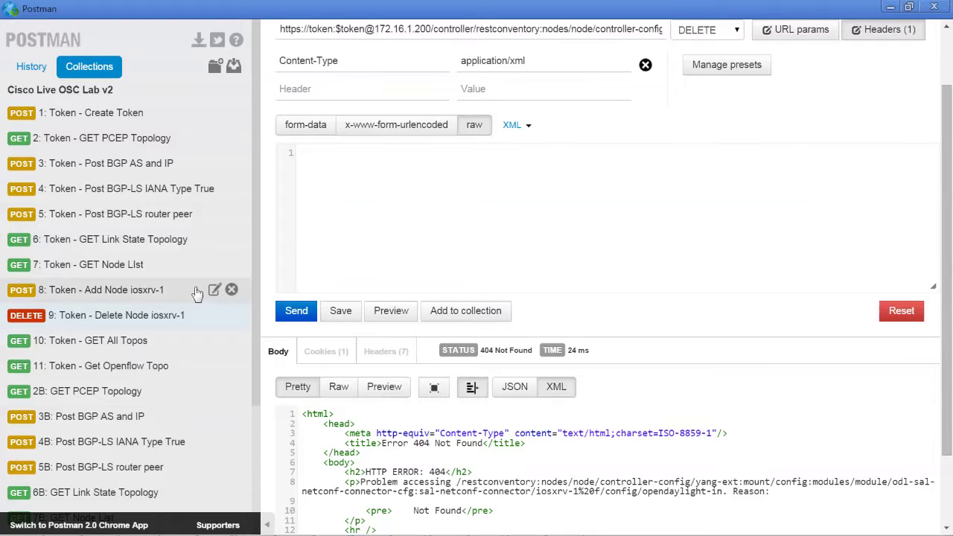
left_click(134, 315)
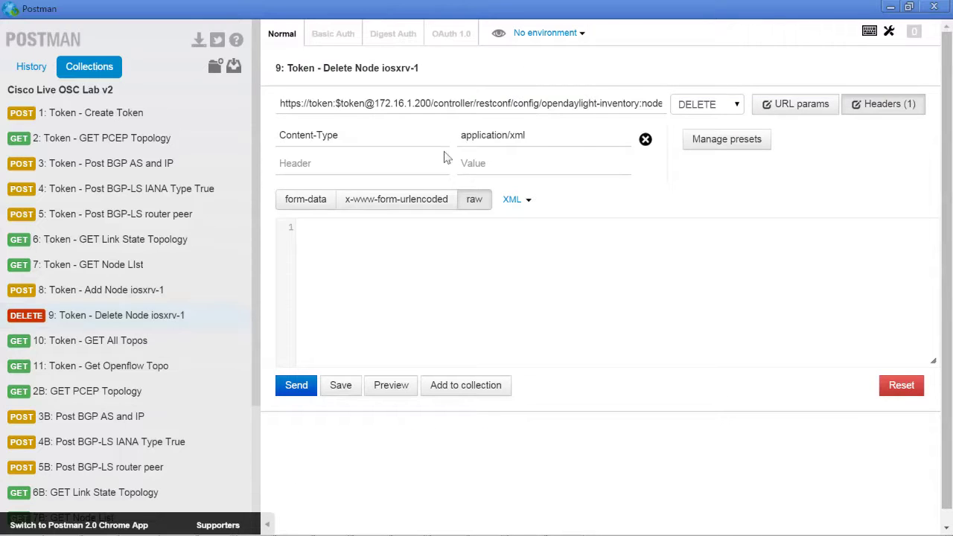
Resend the DELETE request for iosxrv-1, getting 200 OK.
left_click_drag(477, 105, 738, 111)
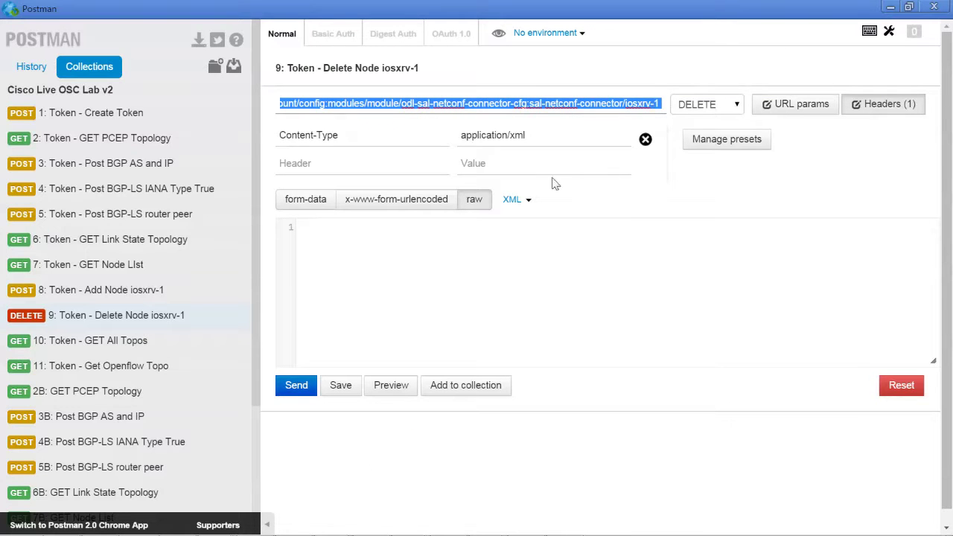
left_click(294, 384)
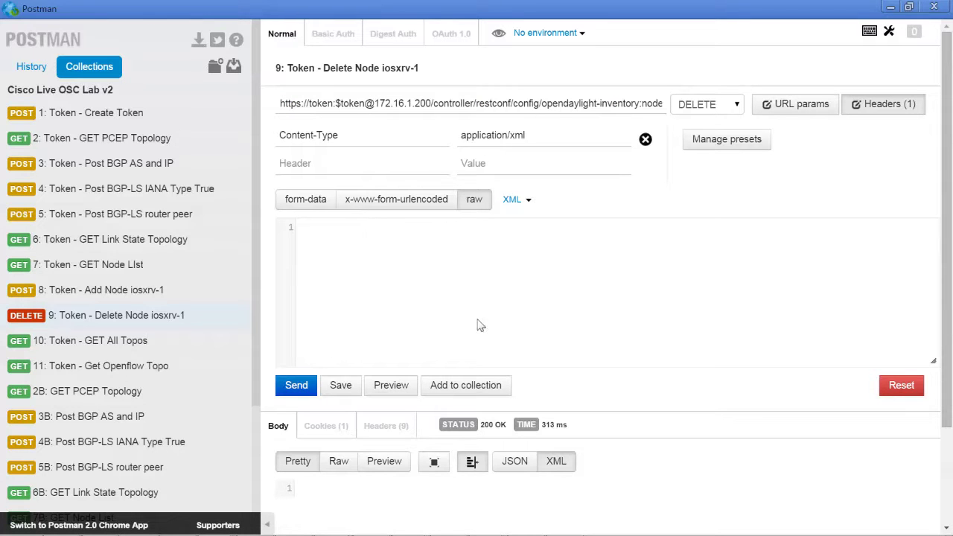
mouse_move(491, 435)
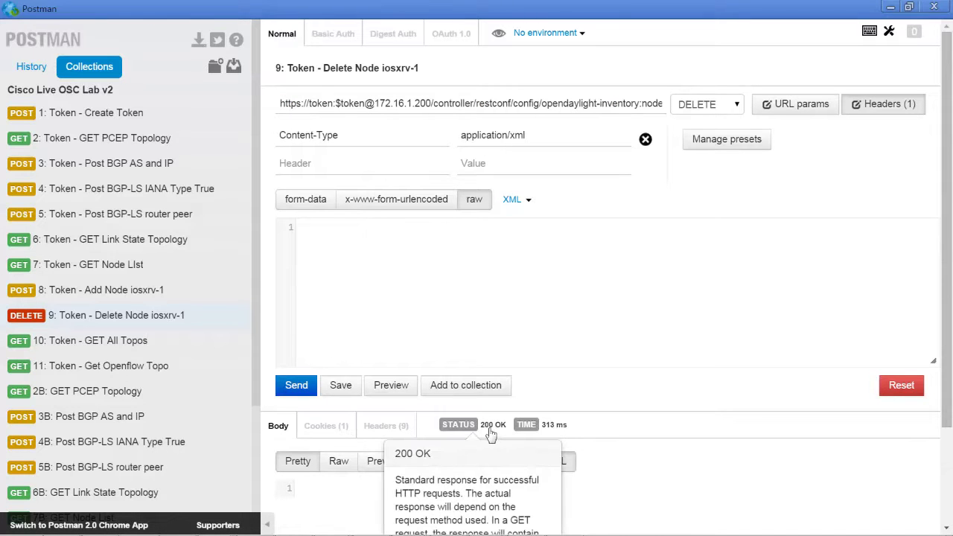
Send '7: Token - GET Node List' to confirm only controller-config remains, then return to Chrome.
left_click(128, 268)
left_click(302, 210)
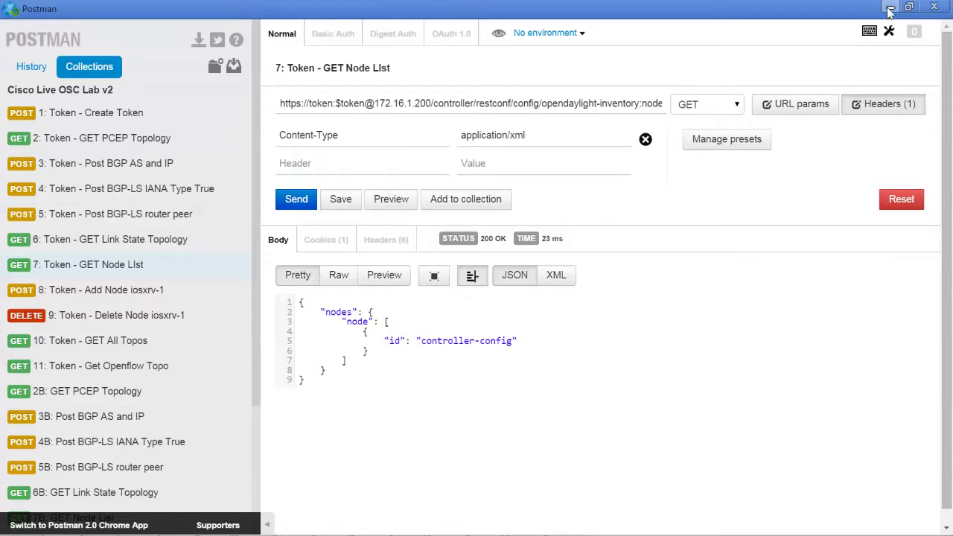
mouse_move(163, 530)
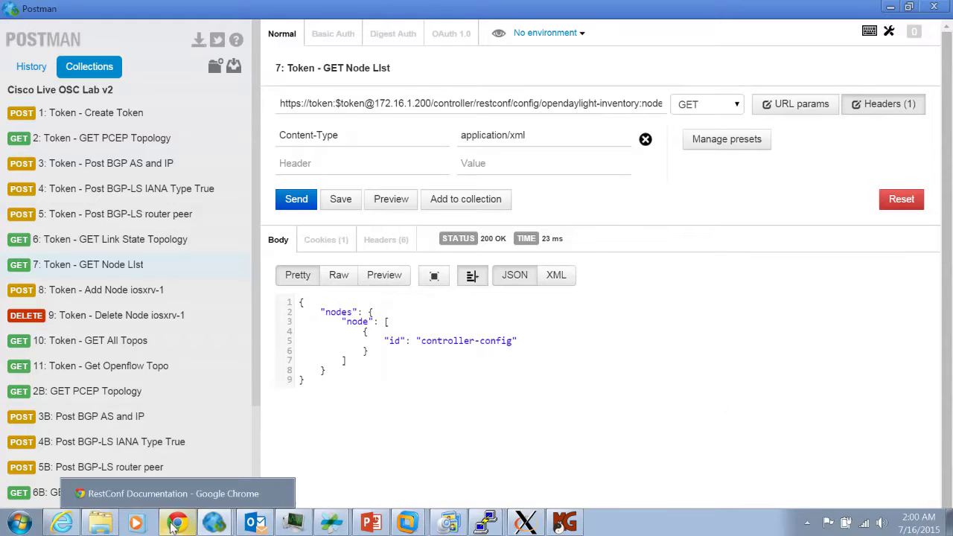
left_click(173, 501)
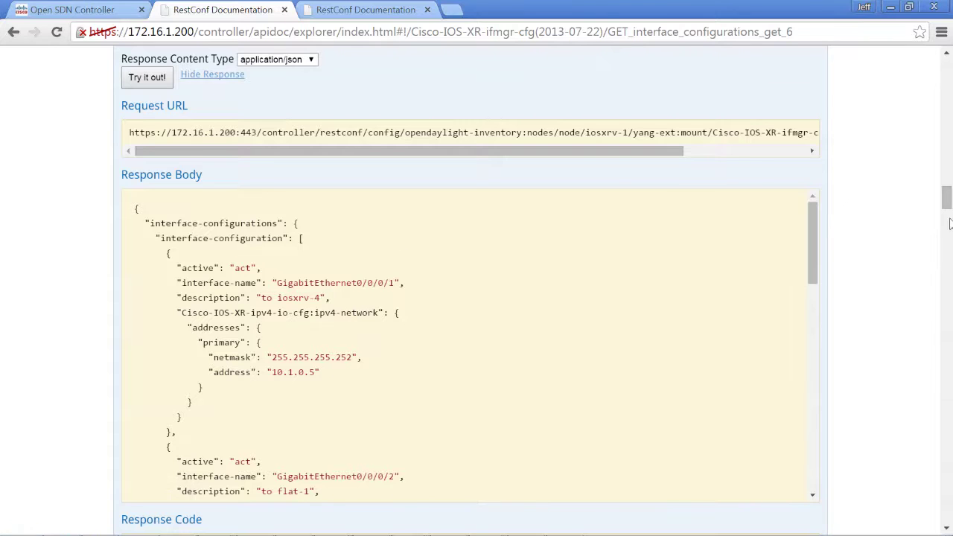
Reload the page and reopen Mounted Resources, now listing only the controller-config mount point.
left_click_drag(944, 198, 941, 43)
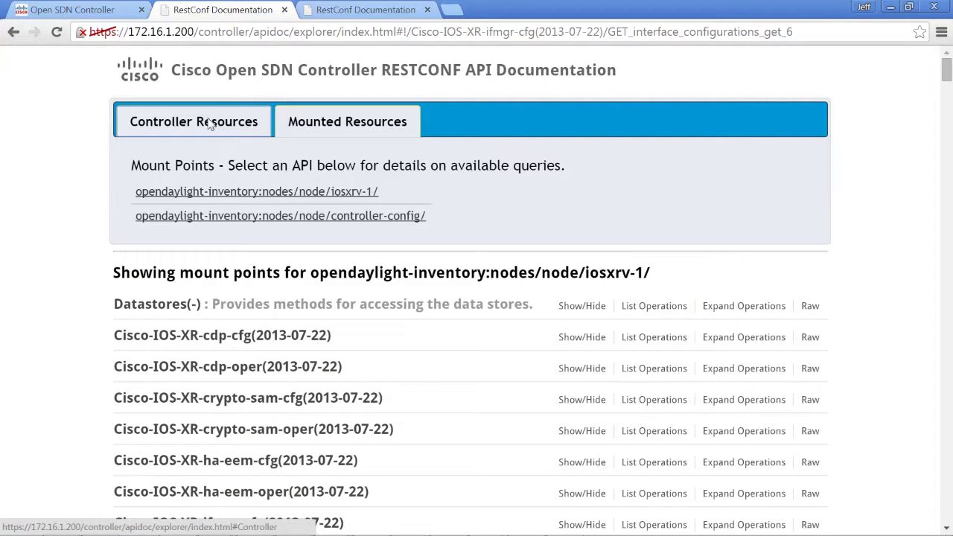
left_click(211, 125)
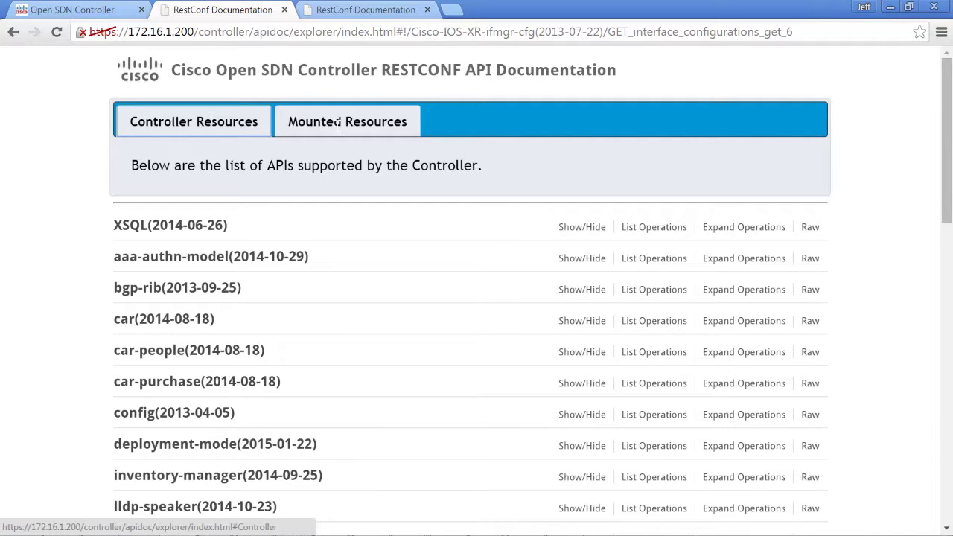
left_click(338, 126)
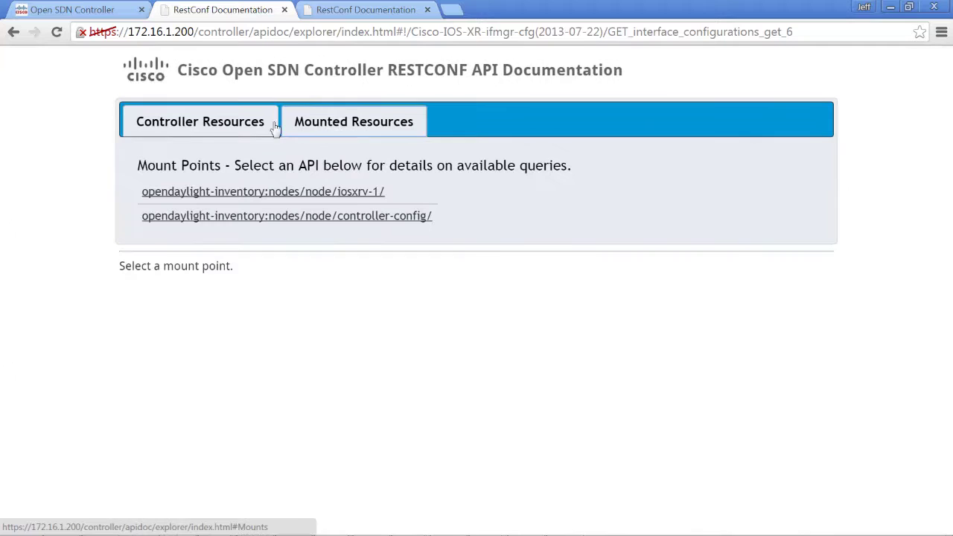
left_click(56, 32)
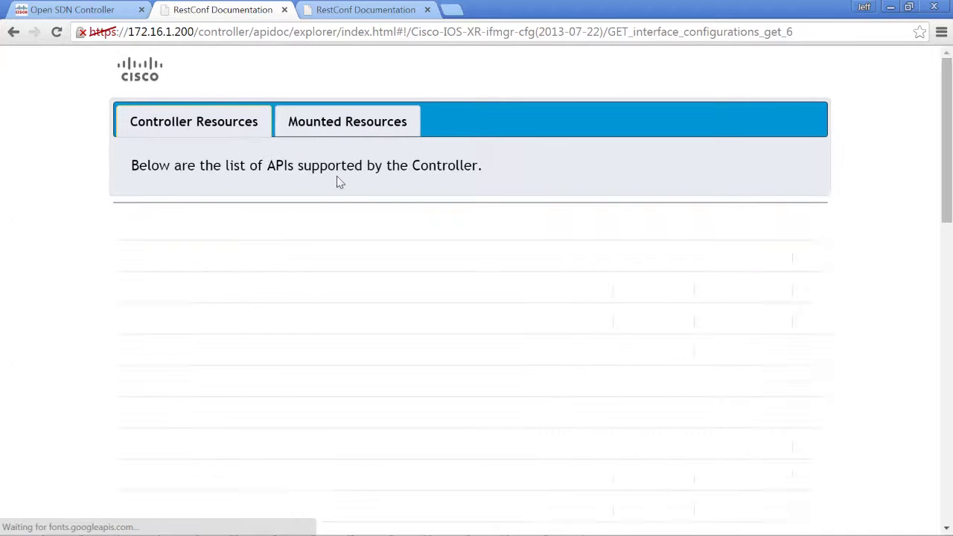
left_click(329, 126)
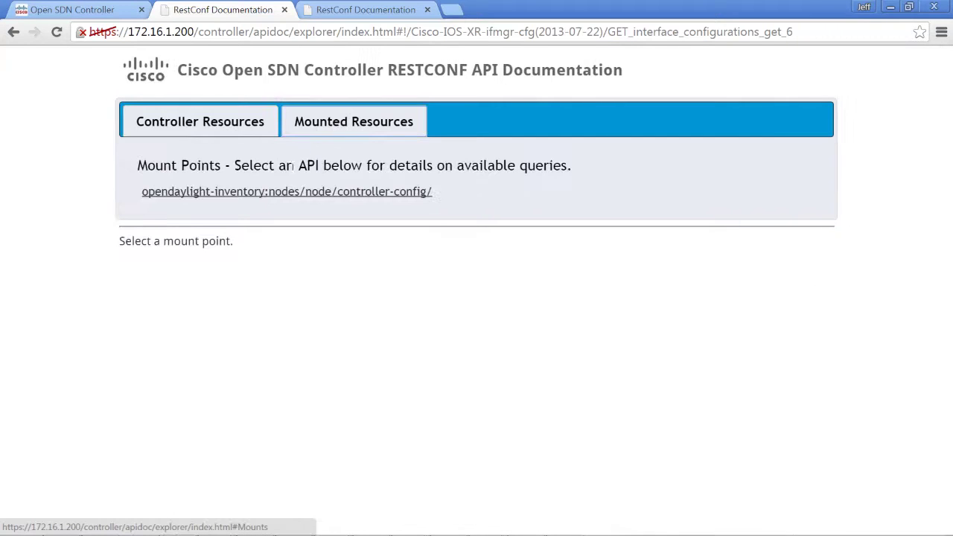